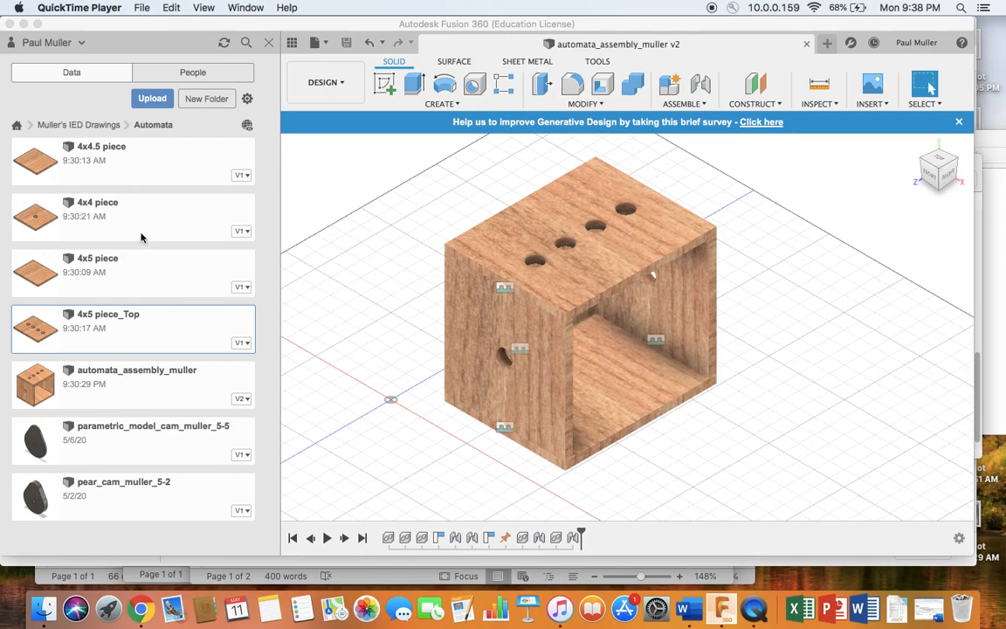
- Switch to the Google Classroom page in Chrome, view the download page for the 4x4.5 piece.ipt attachment, and close it
key("ctrl+Up")
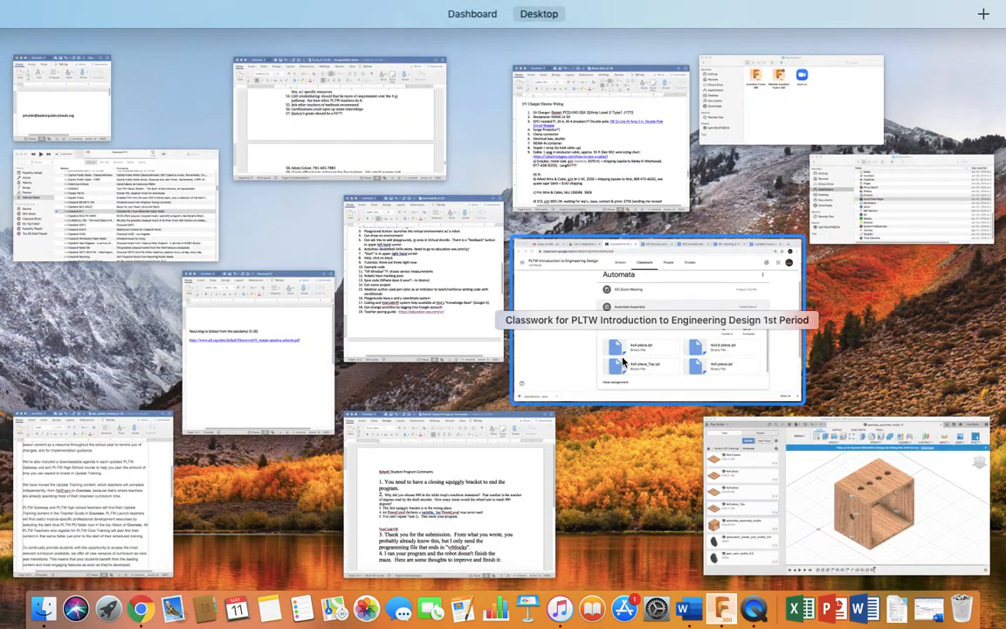
left_click(560, 325)
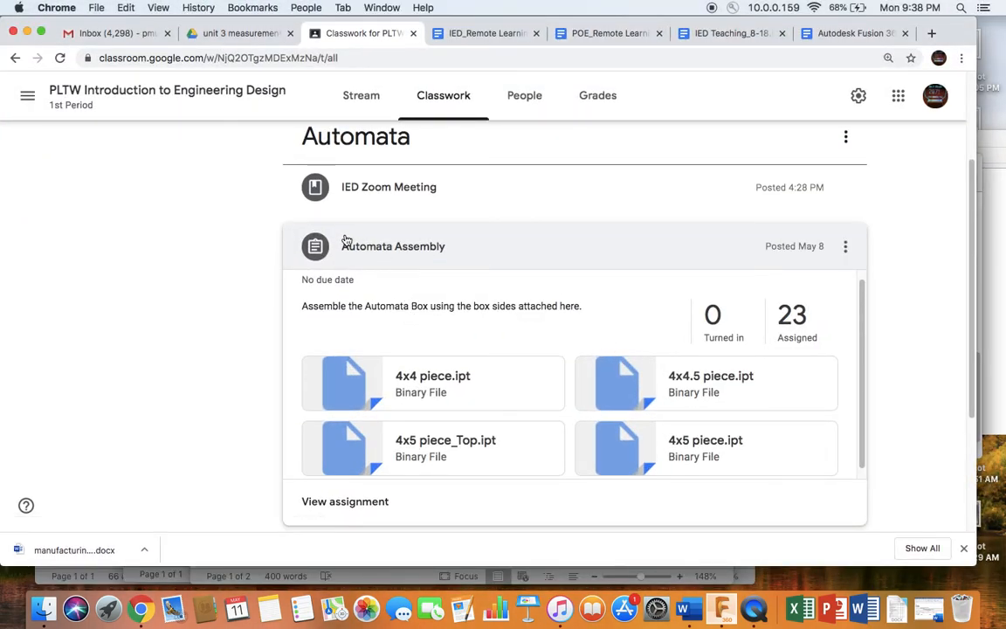
left_click(624, 387)
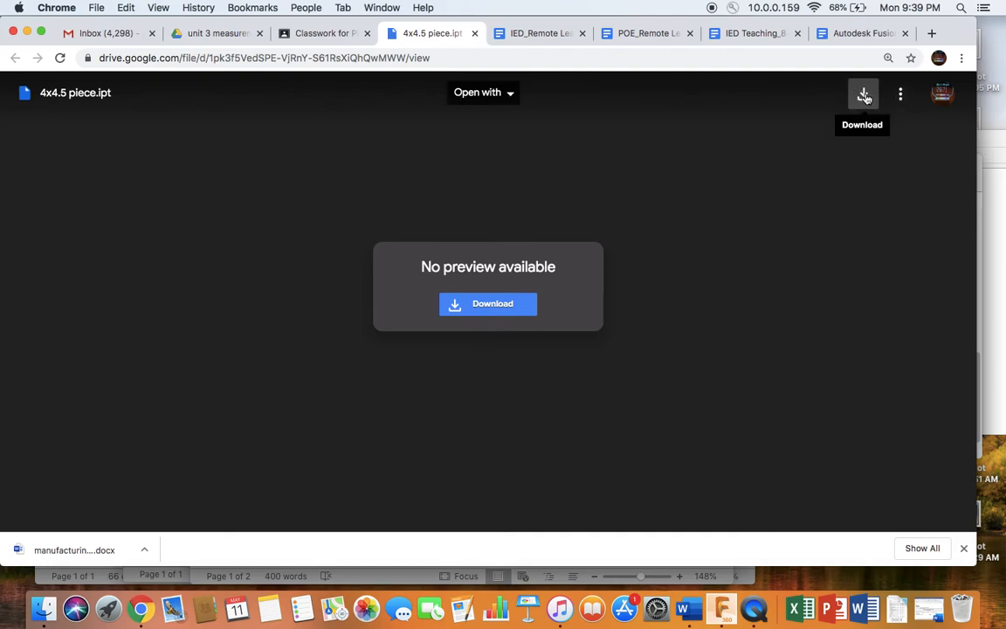
left_click(474, 34)
- Switch to Finder and open the 8_2_B_TR_AssemblyModel3DCADModel folder in Downloads
key("ctrl+Up")
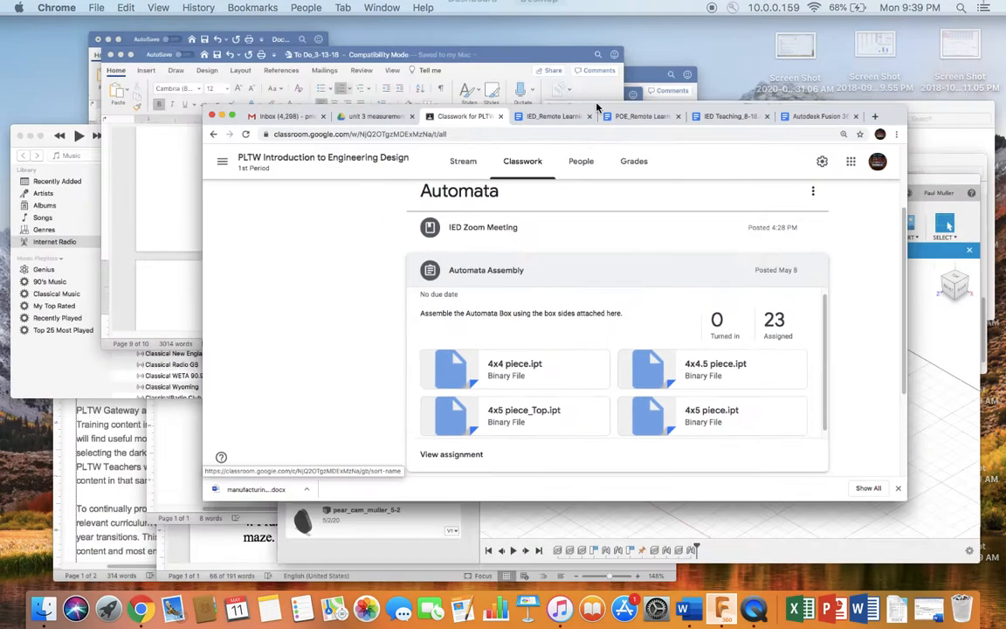
left_click(863, 227)
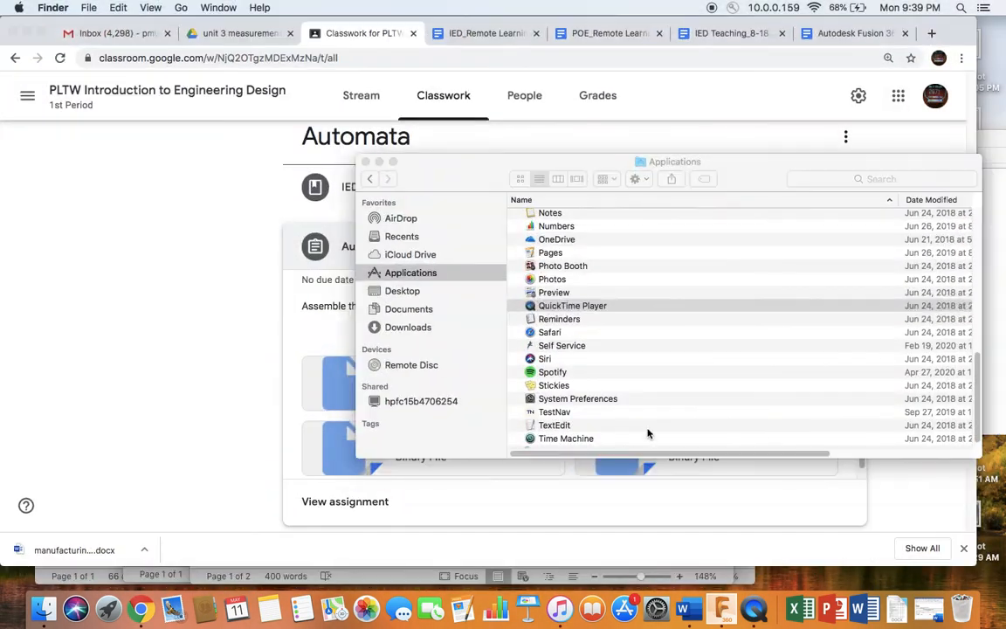
left_click(407, 328)
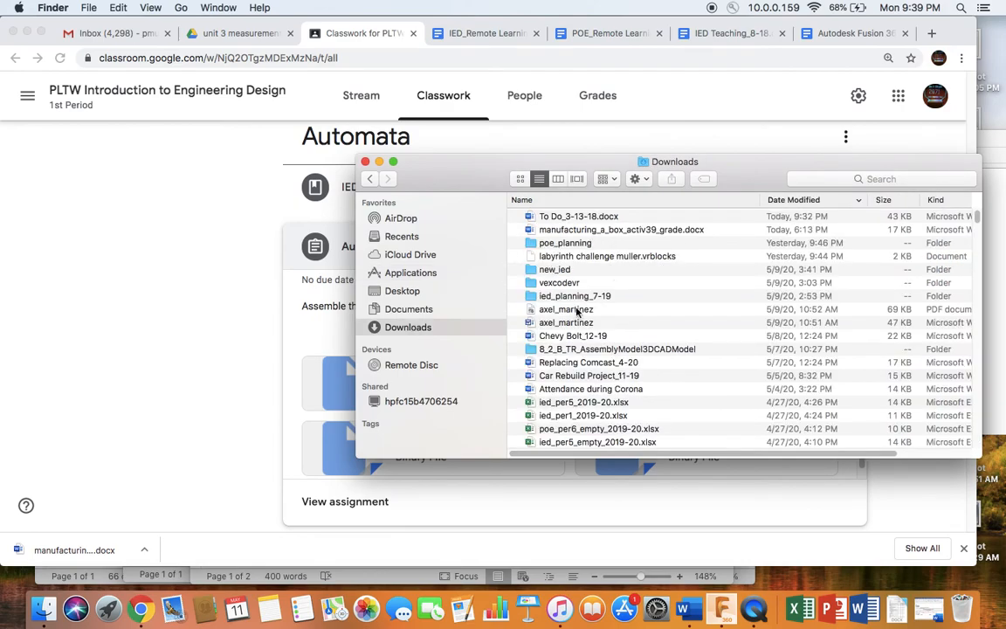
left_click(530, 349)
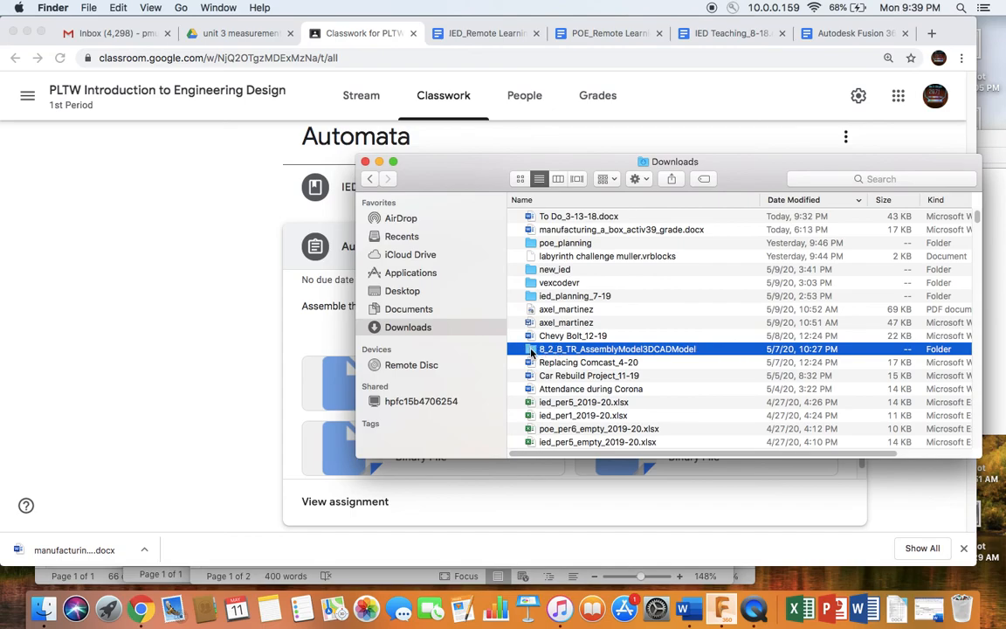
double_click(530, 350)
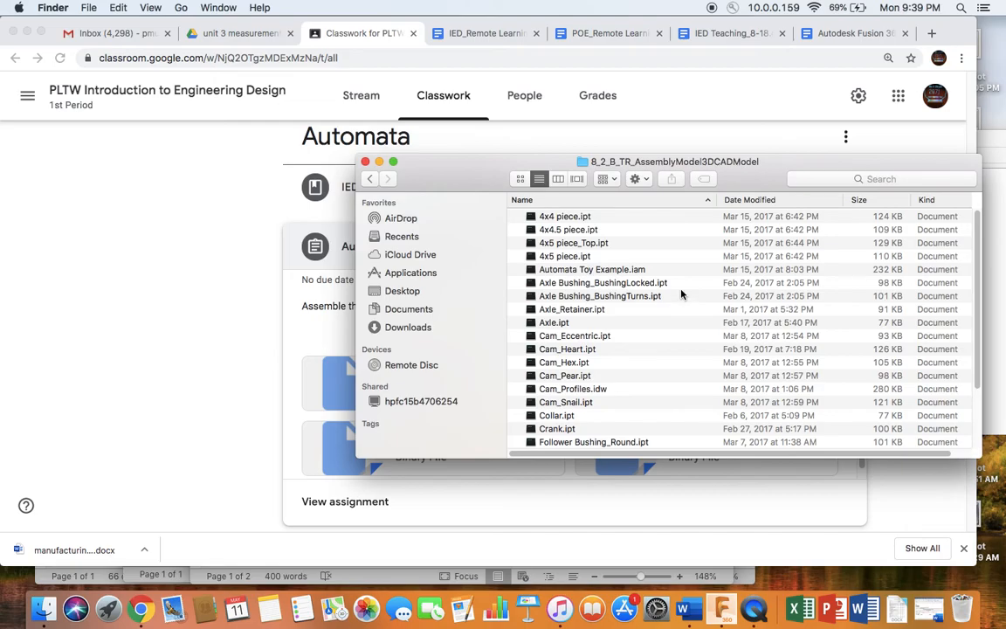
- Bring the Finder folder in front of Fusion 360 and select 4x4 piece.ipt, 4x4.5 piece.ipt, 4x5 piece_Top.ipt and 4x5 piece.ipt
key("ctrl+Up")
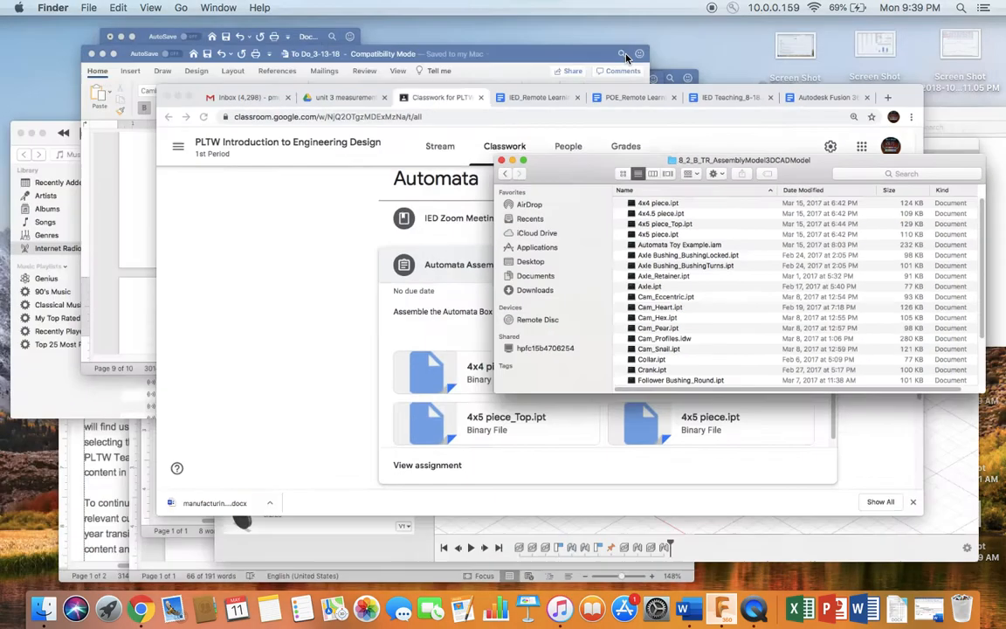
left_click(802, 511)
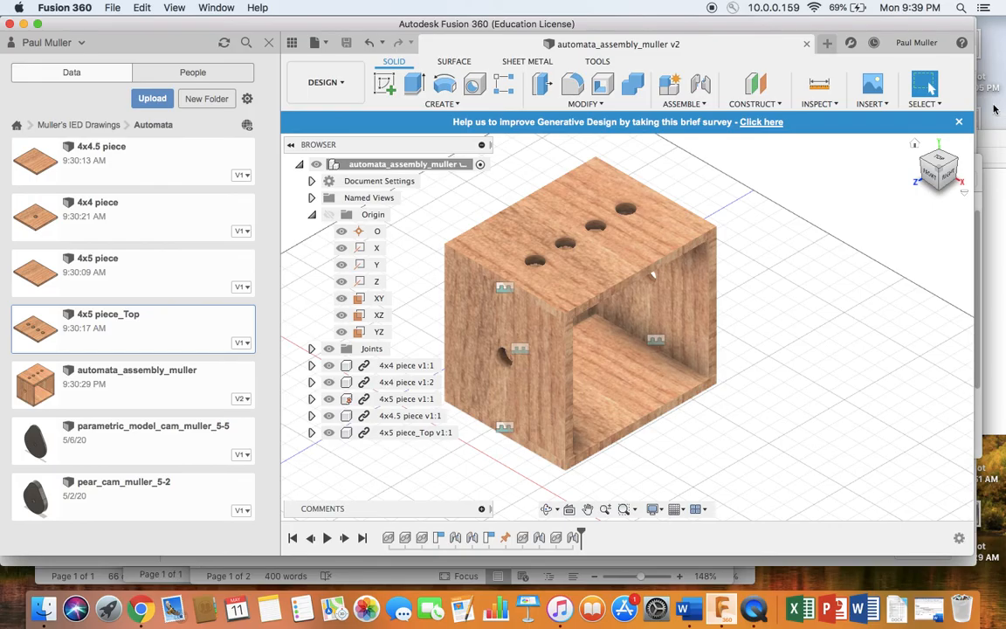
key("ctrl+Up")
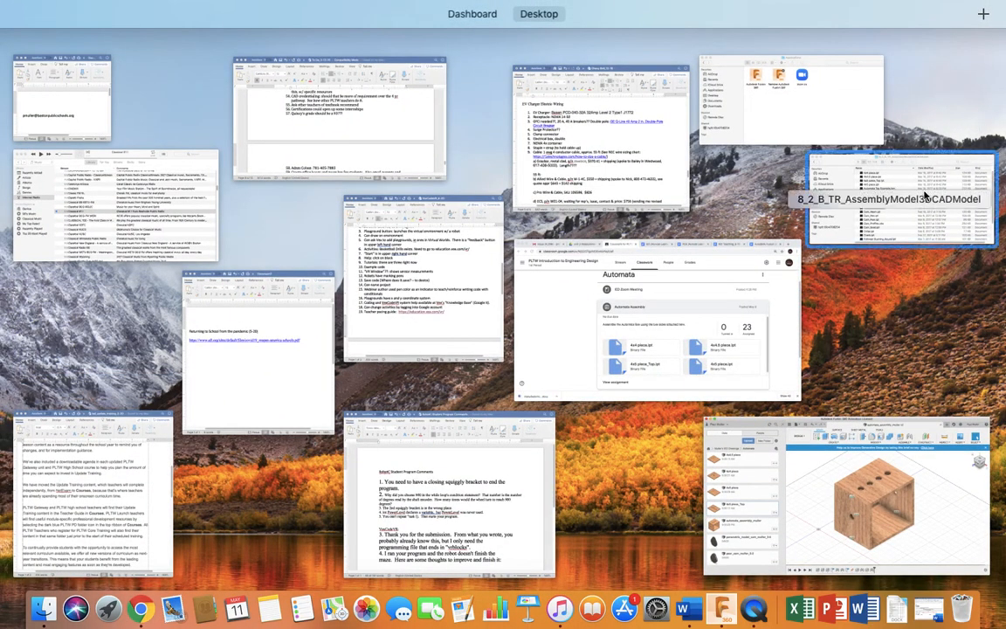
left_click(874, 192)
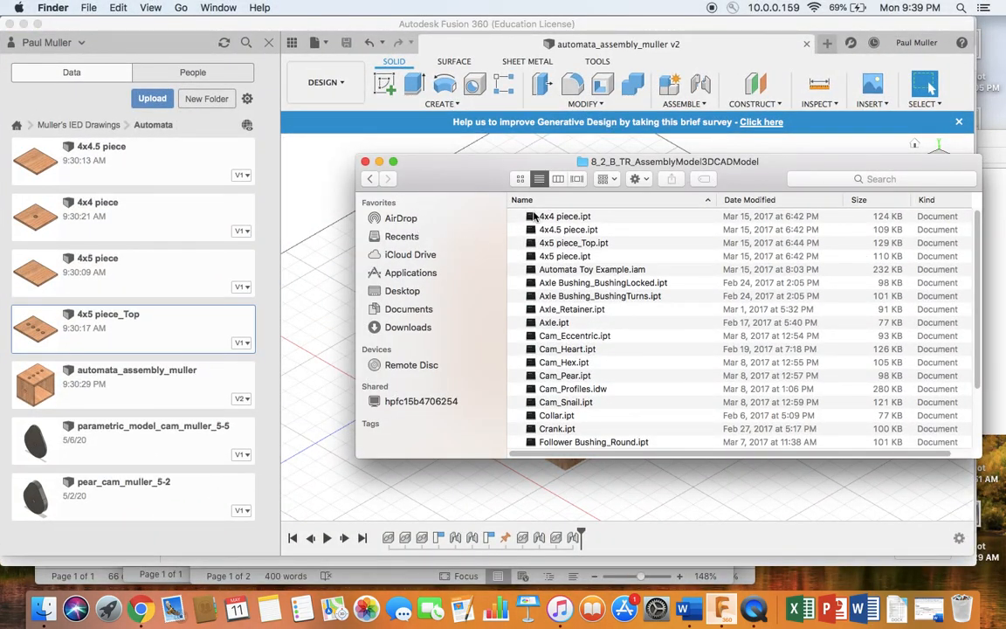
left_click(532, 220)
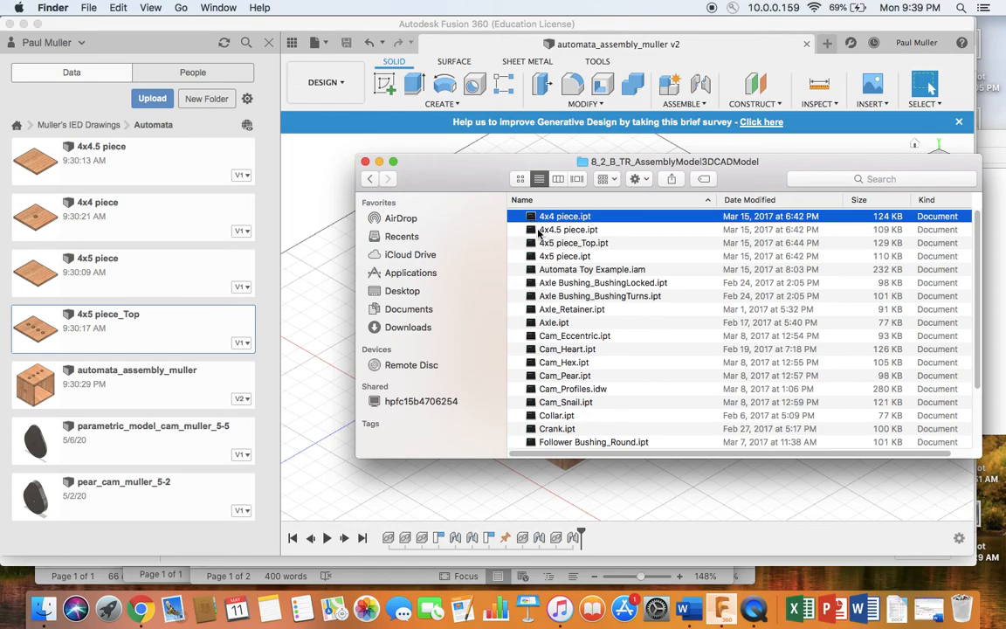
left_click(542, 232, "shift")
left_click(541, 243, "shift")
left_click(540, 256, "shift")
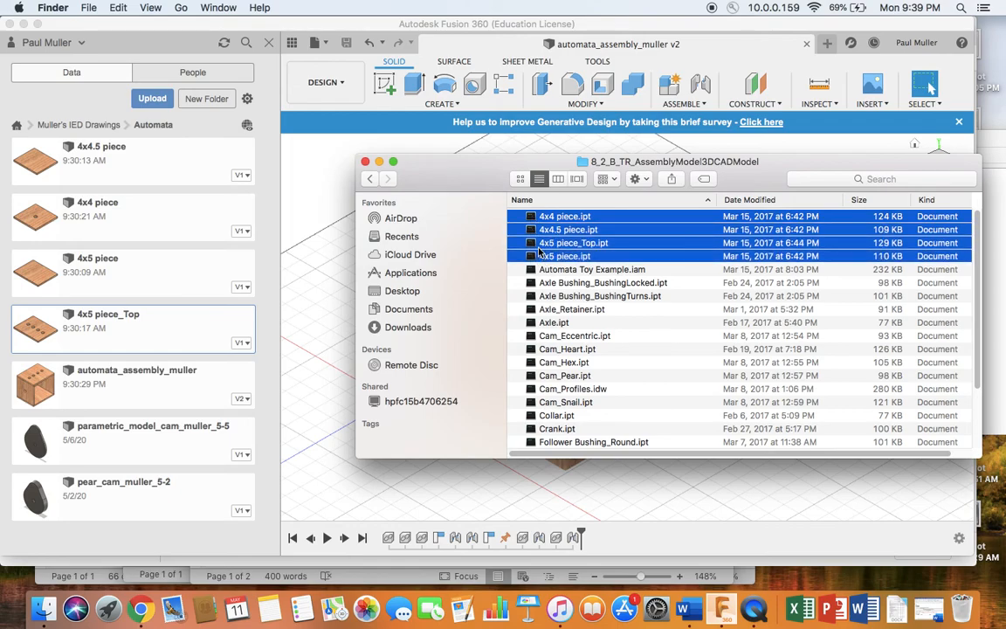
- Add the four selected box piece files to an upload for the Automata folder, and dismiss it without uploading
left_click(151, 100)
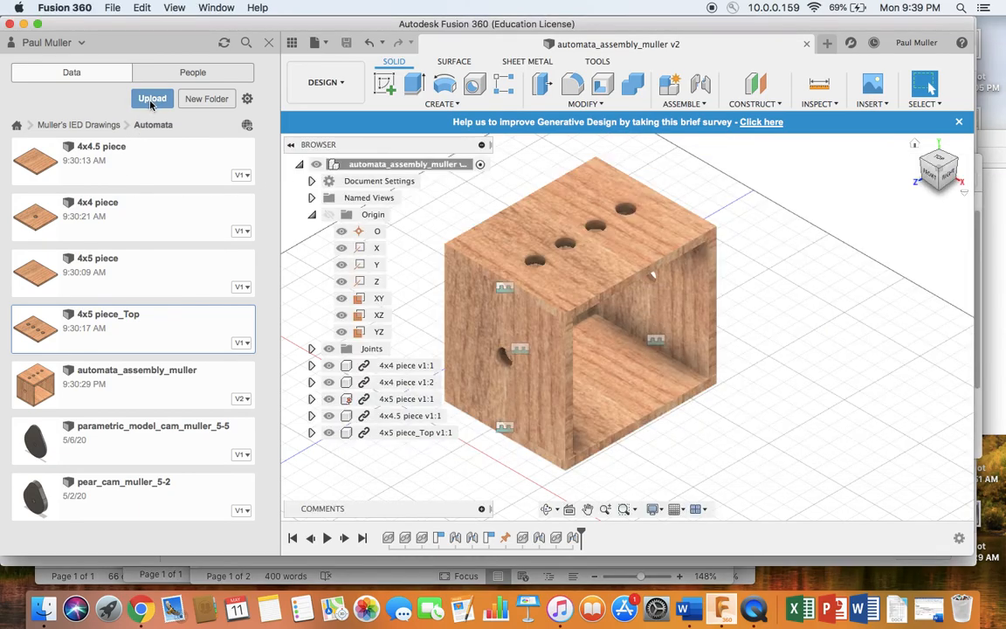
left_click(151, 99)
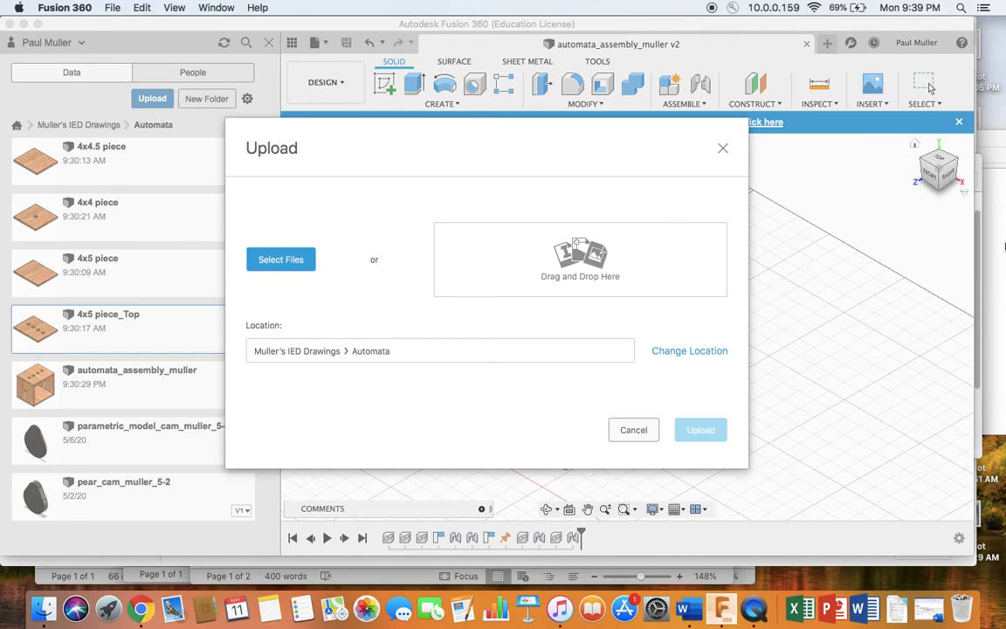
left_click(982, 163)
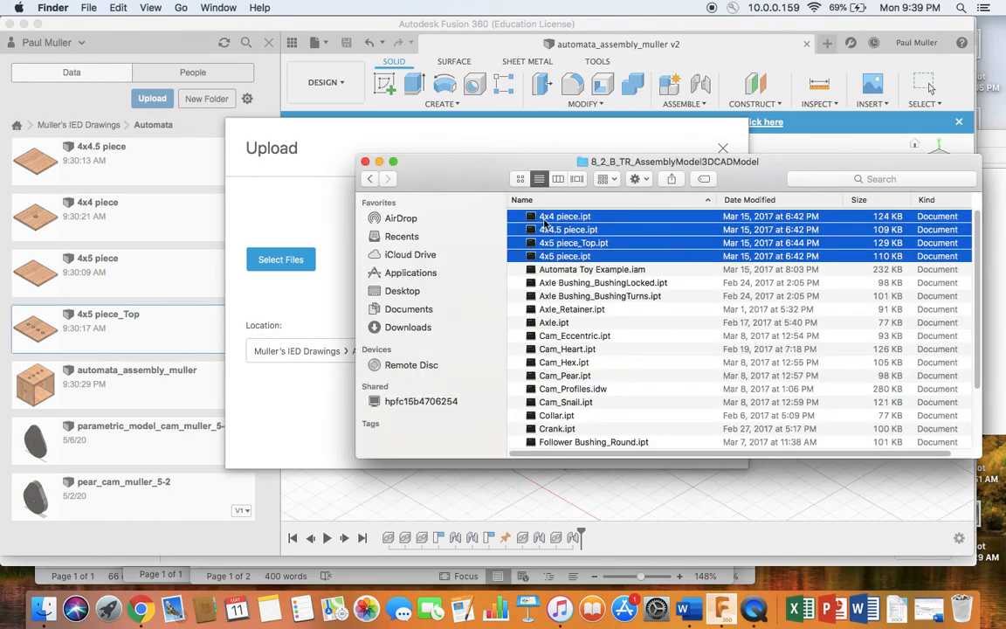
left_click_drag(527, 220, 489, 255)
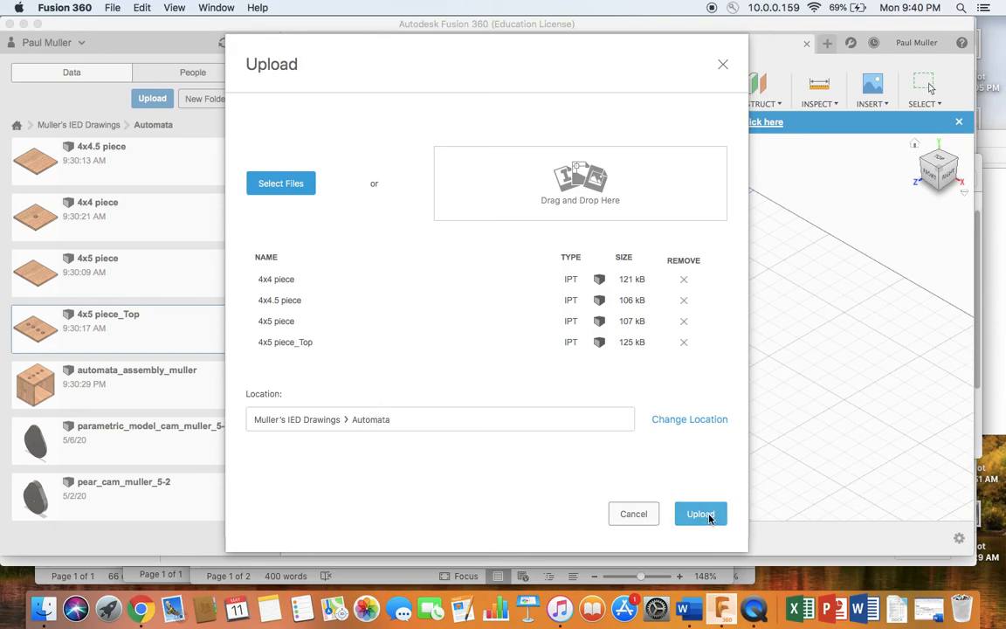
left_click(723, 66)
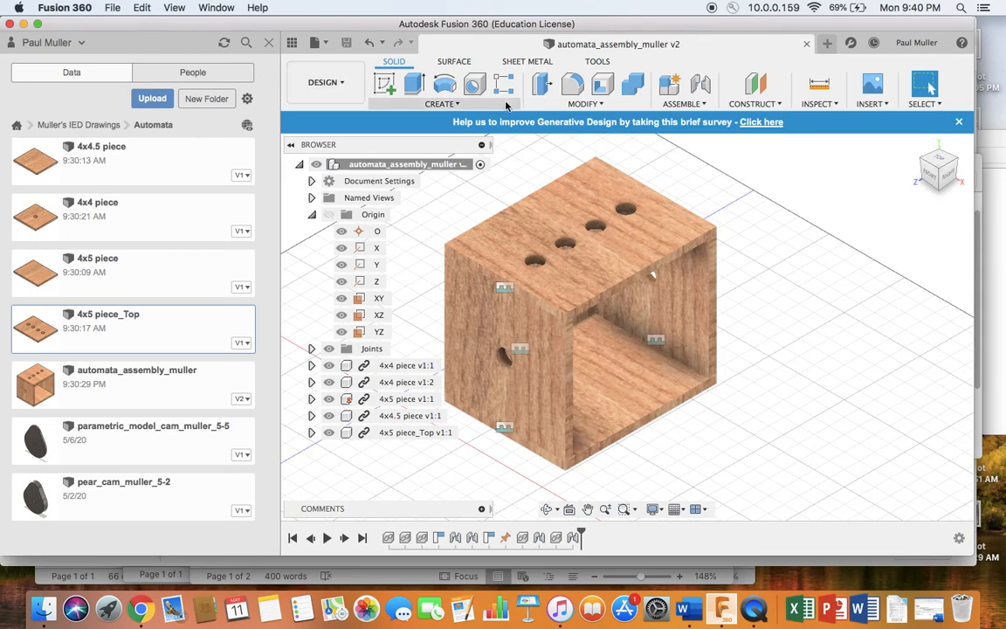
- Close the finished automata box assembly and create a new blank design
left_click(807, 45)
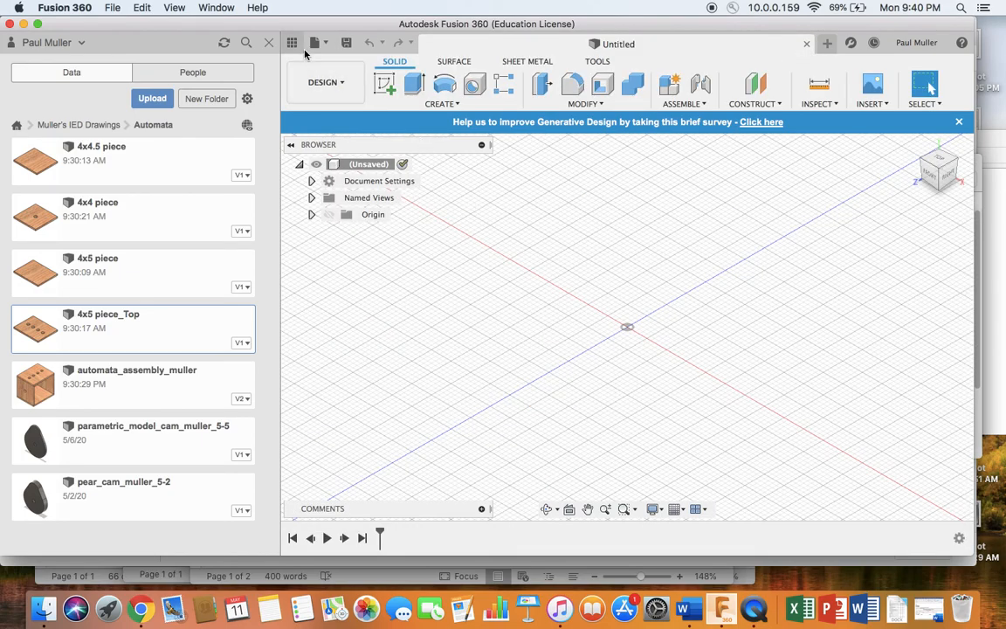
left_click(330, 48)
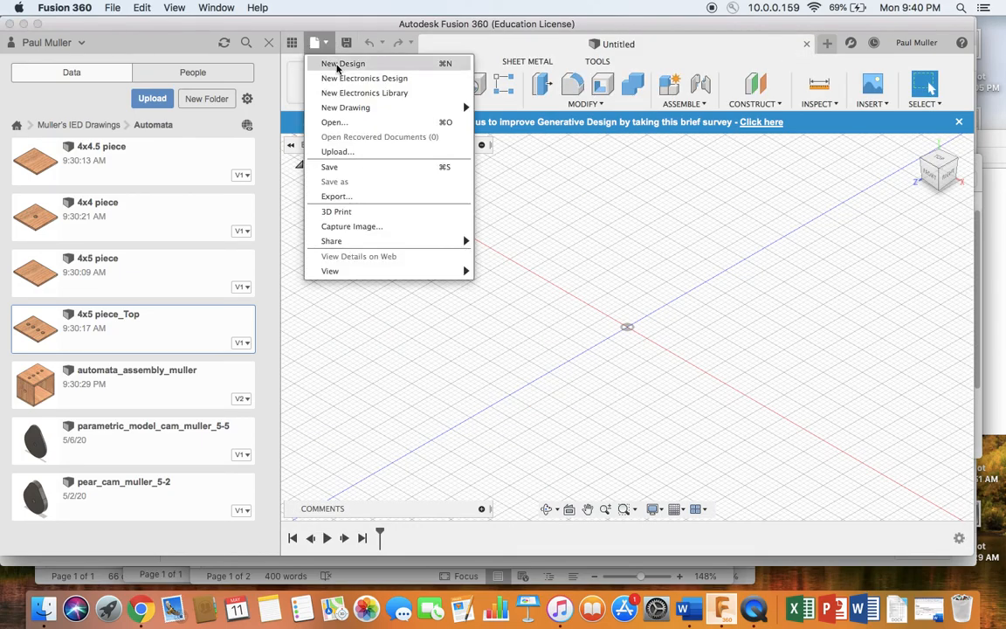
left_click(337, 65)
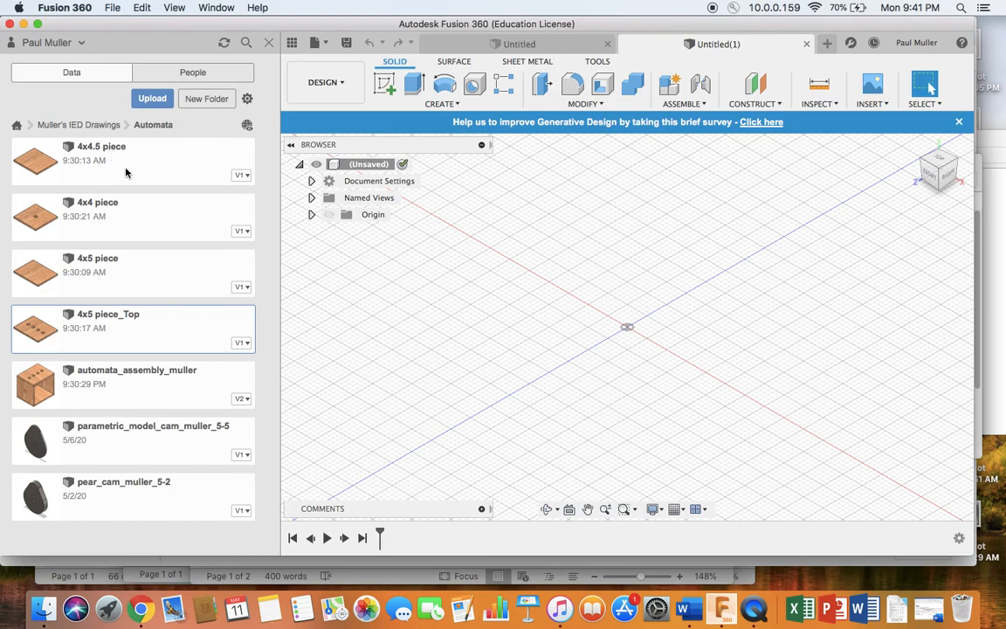
- Try to insert the 4x5 piece from the Automata folder into the unsaved design
left_click(49, 281)
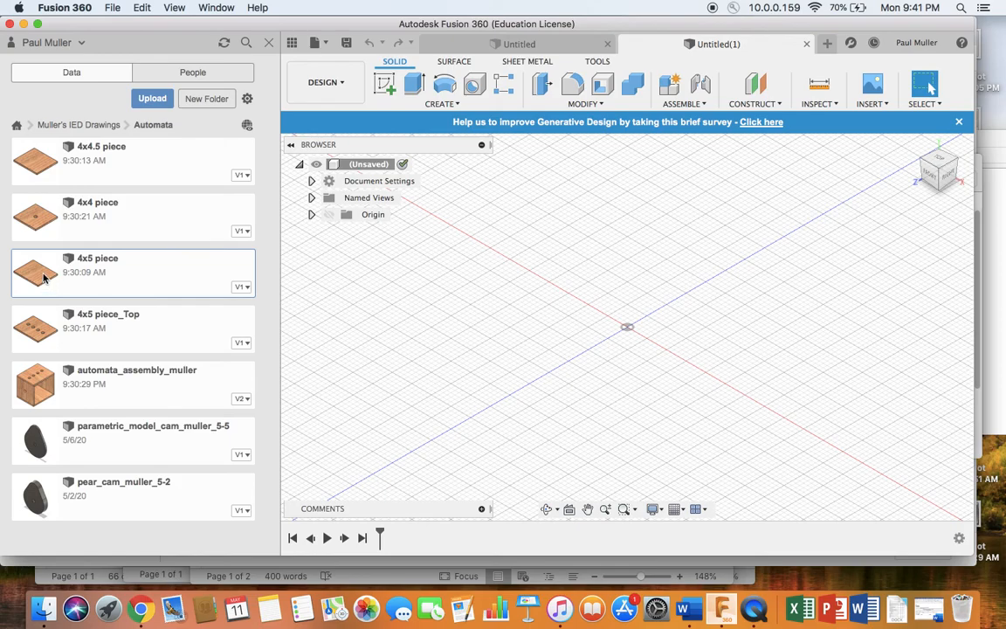
right_click(44, 278)
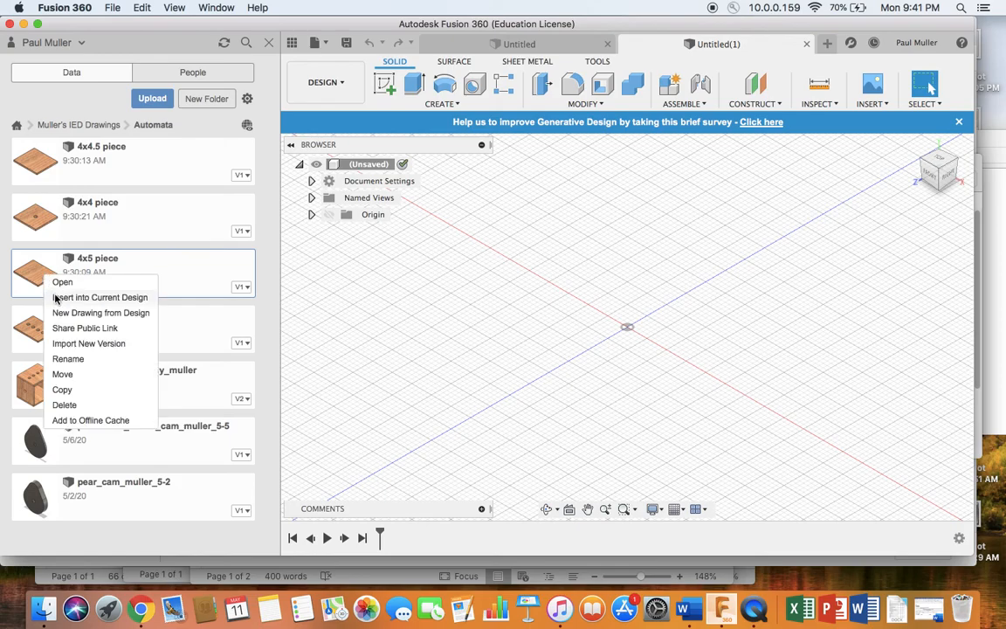
left_click(59, 299)
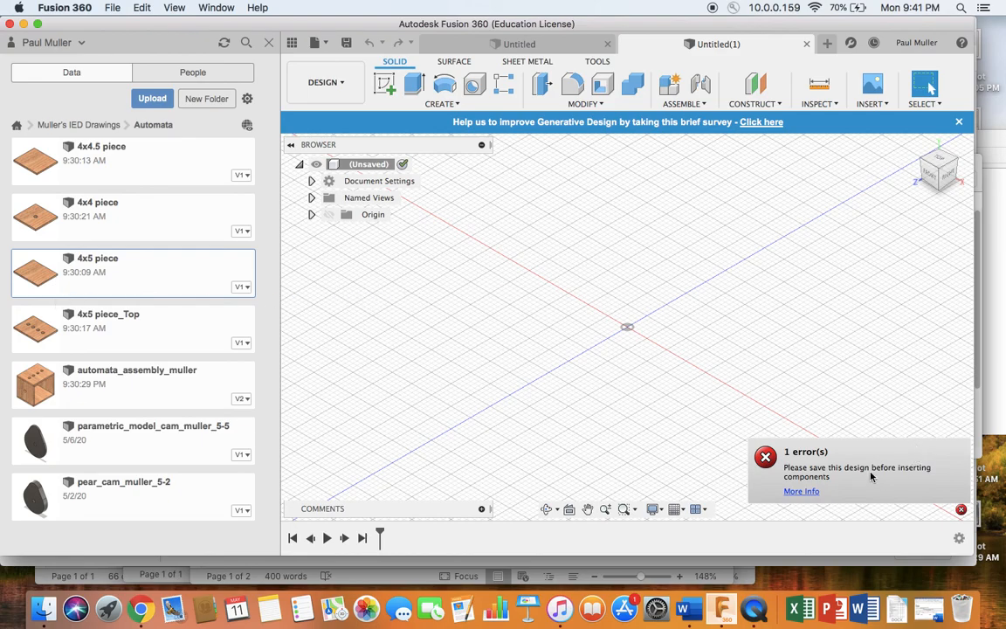
- Save the new design as automata_assembly_muller2 in the Automata folder
left_click(326, 46)
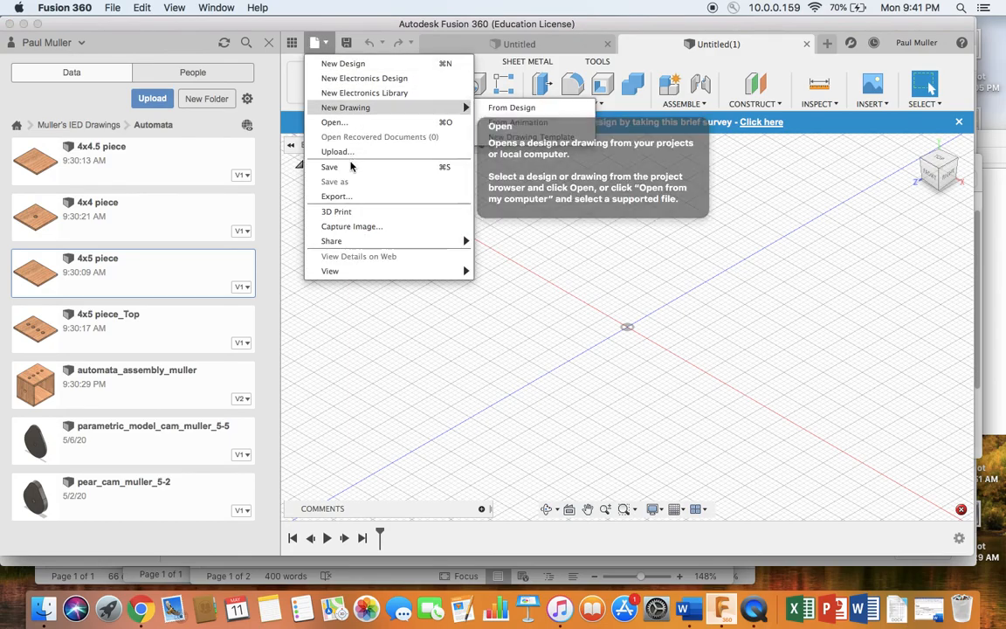
left_click(352, 169)
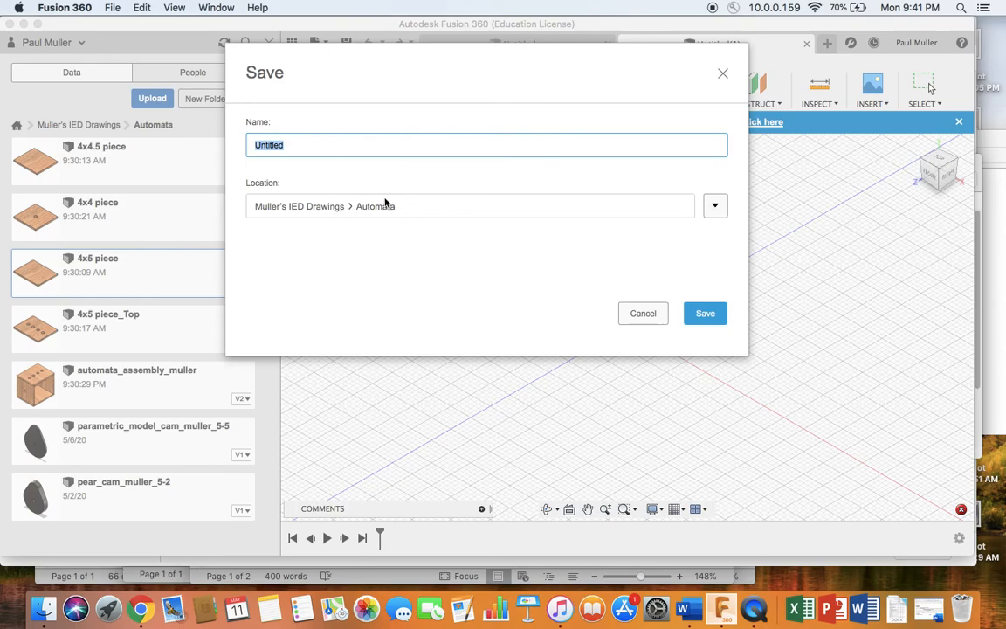
type("automata_assembly_muller2")
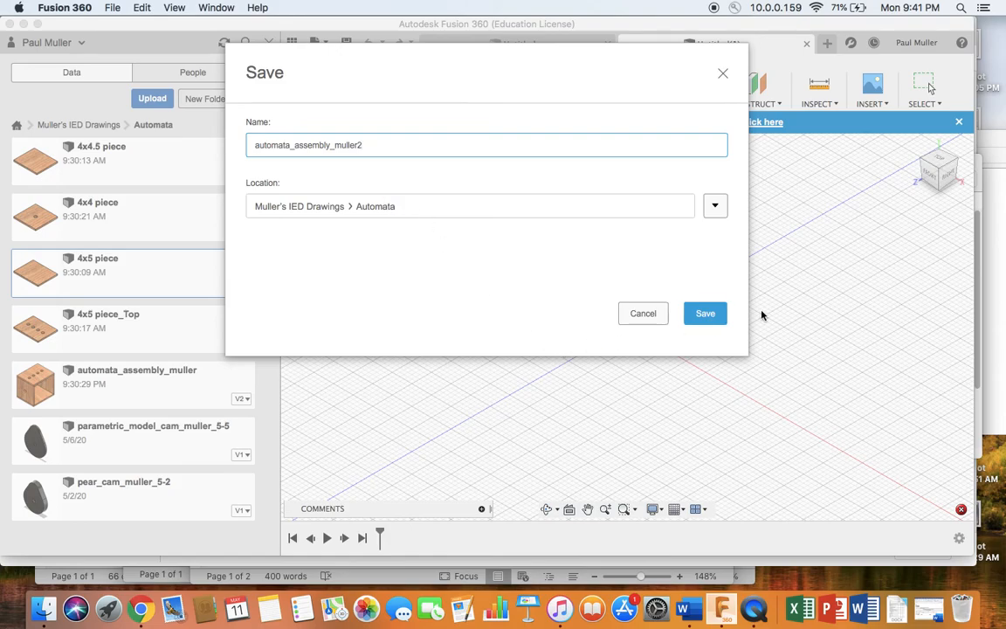
left_click(704, 312)
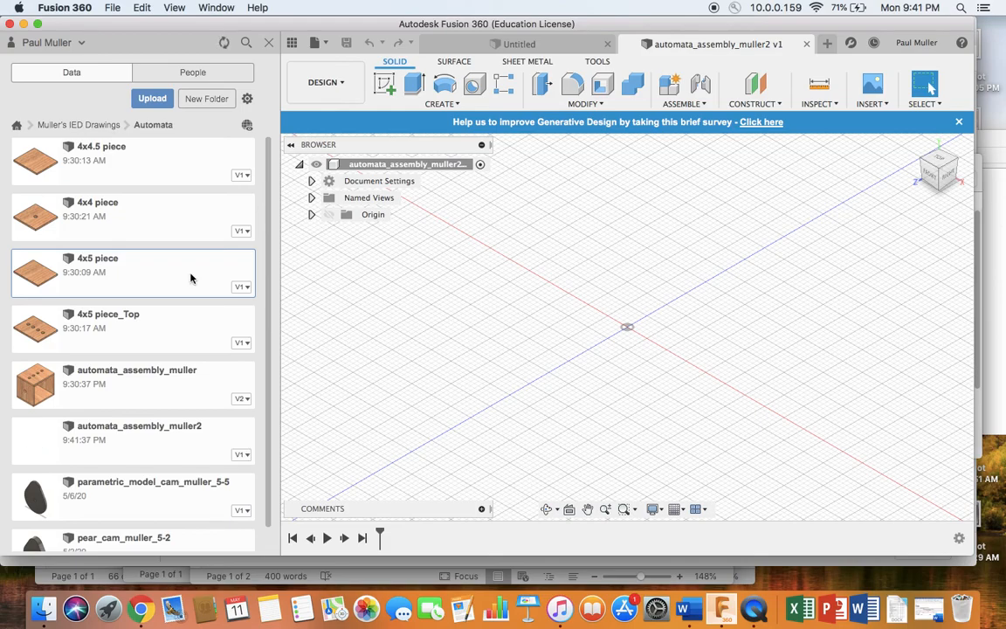
- Insert the 4x5 piece into the current design and lay it flat by rotating it to an X angle of -90 degrees
right_click(38, 272)
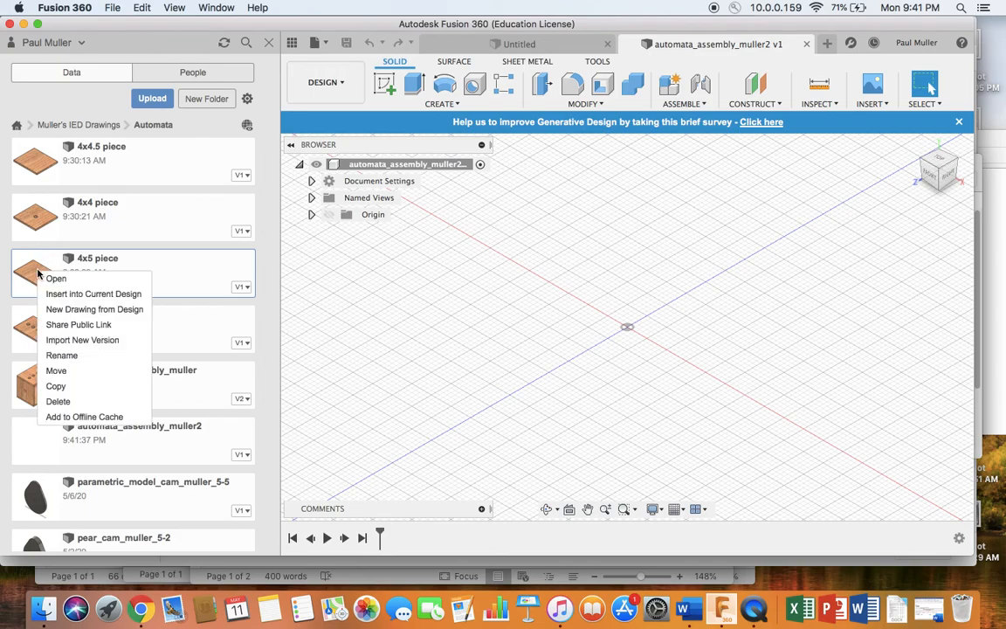
left_click(58, 294)
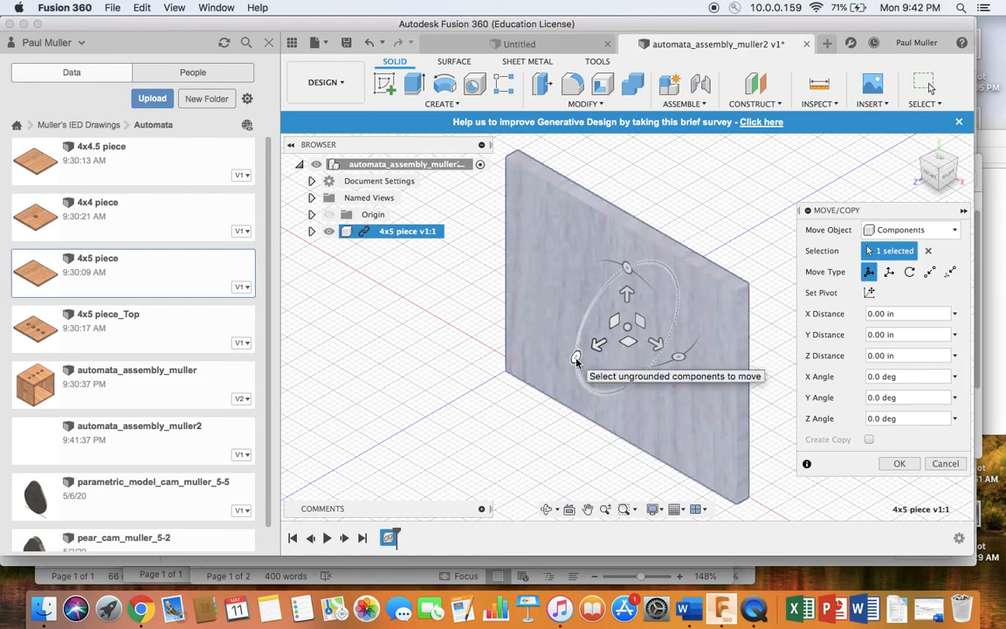
left_click_drag(577, 360, 585, 327)
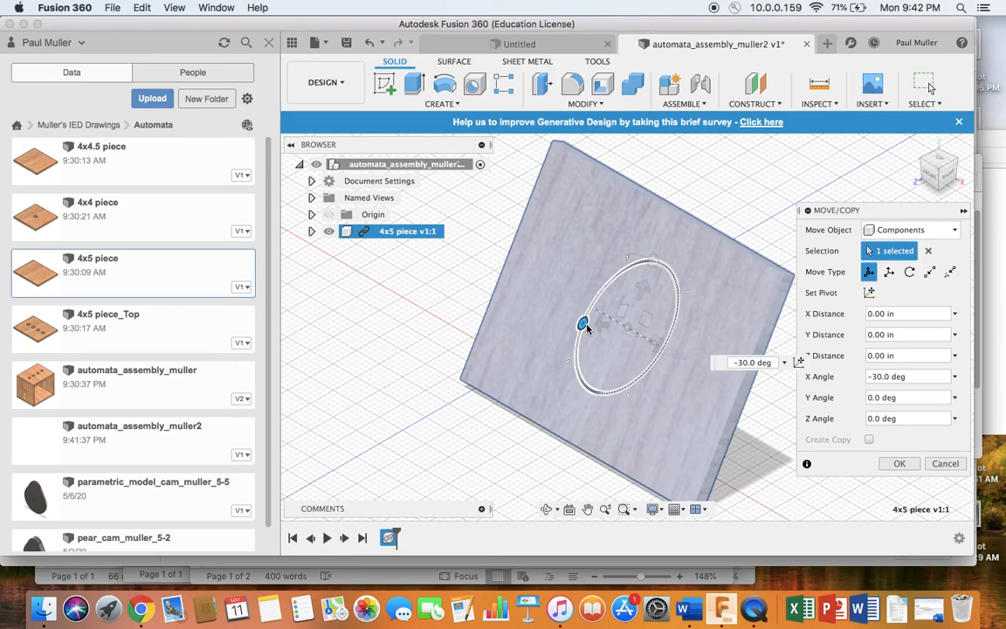
left_click(876, 376)
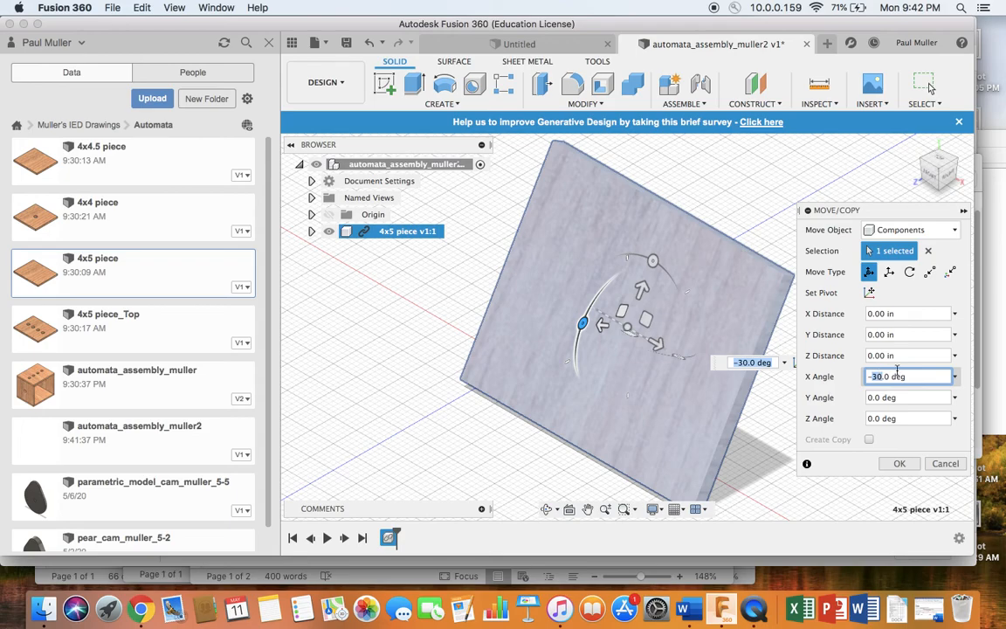
type("-90")
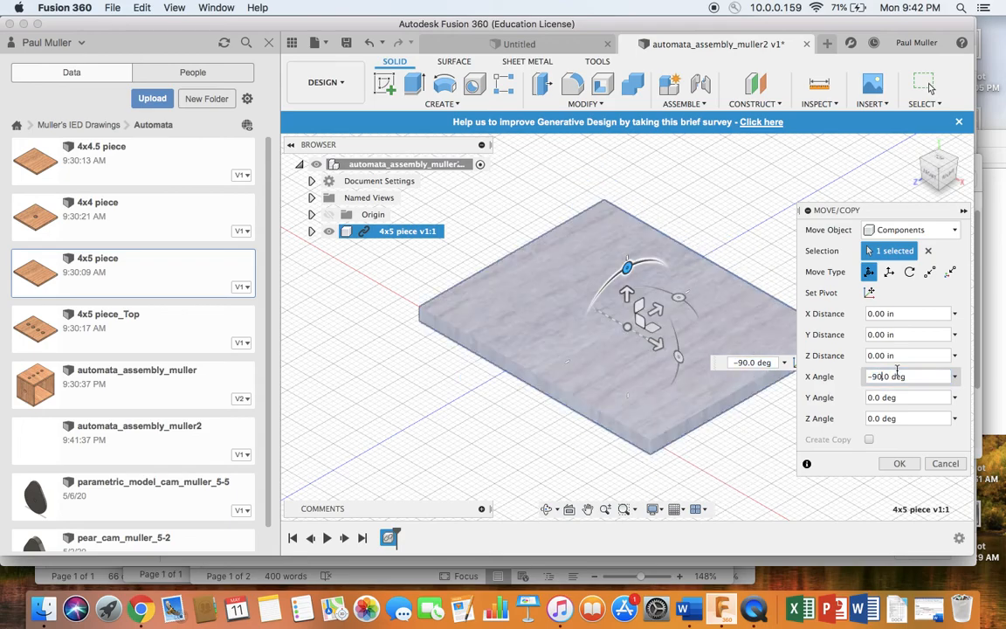
left_click(886, 463)
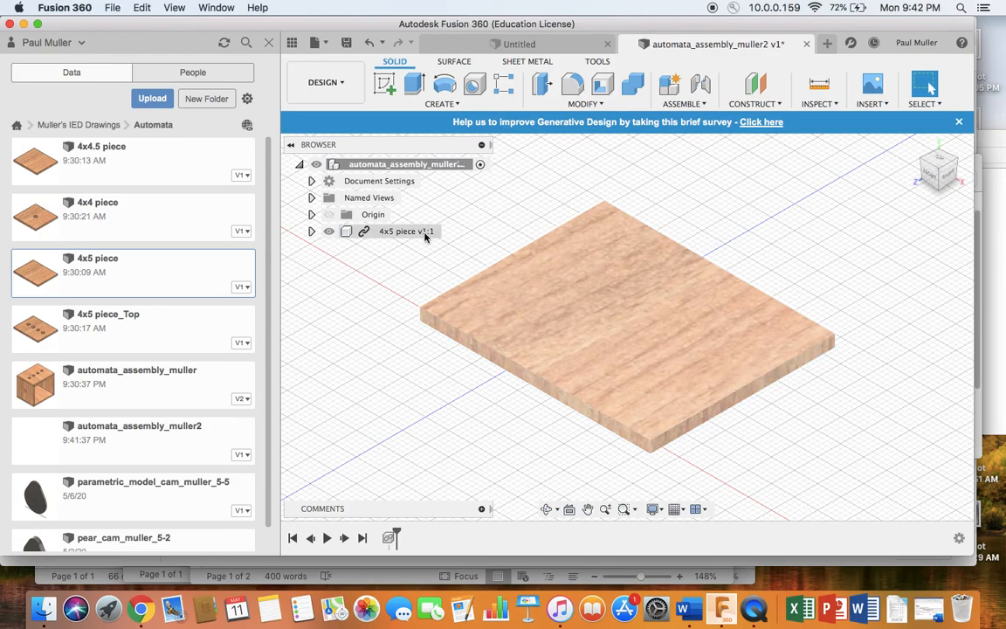
- Ground the 4x5 piece in the assembly and test that it stays fixed by trying to move it
left_click(410, 232)
right_click(408, 233)
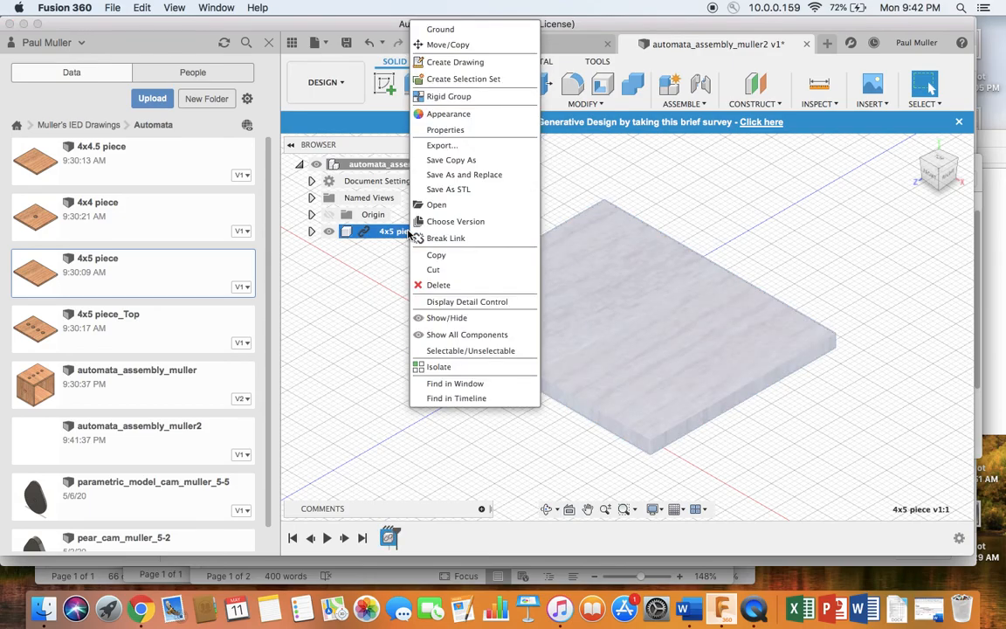
left_click(447, 32)
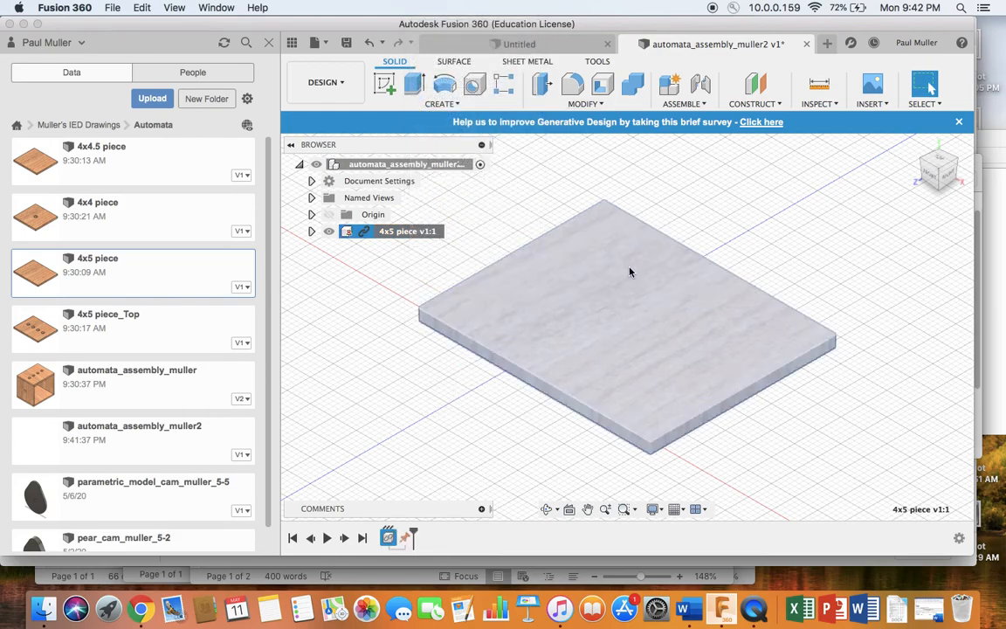
mouse_move(622, 278)
left_mouse_down()
mouse_move(777, 274)
mouse_move(664, 274)
mouse_move(609, 202)
left_mouse_up()
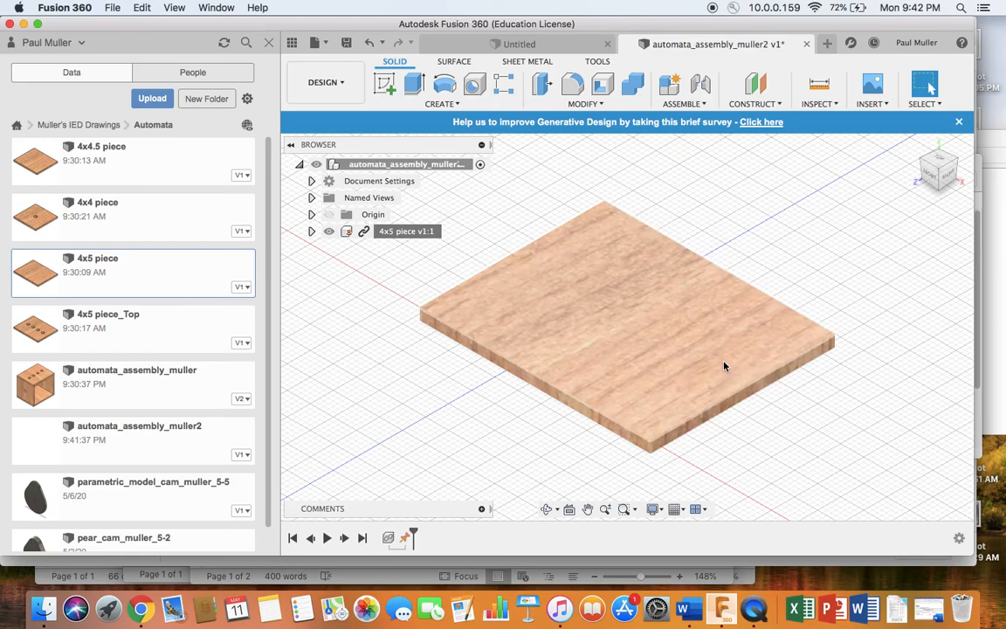
- Insert the 4x4 piece, rotated to a Y angle of 90 degrees and moved about X -0.34, Y 2.38, Z -2.73 in off the base
scroll(698, 368, "down", 3)
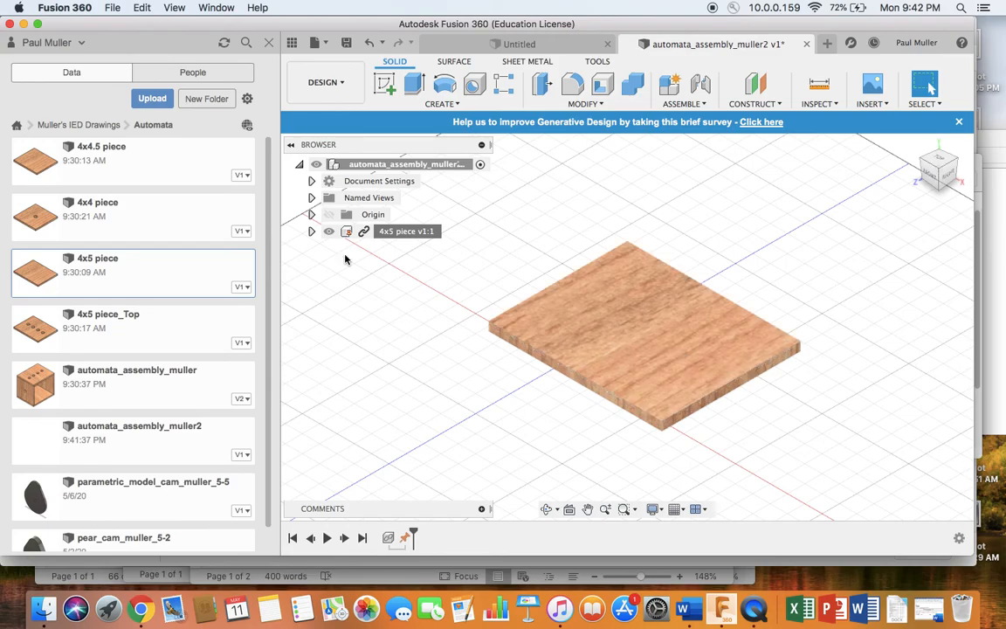
left_click(44, 220)
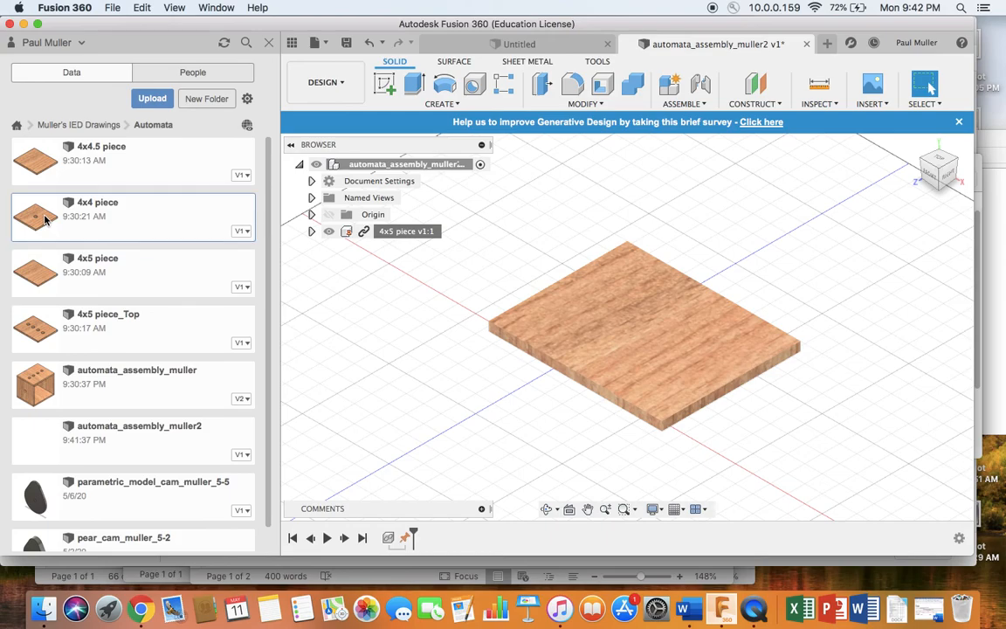
right_click(41, 218)
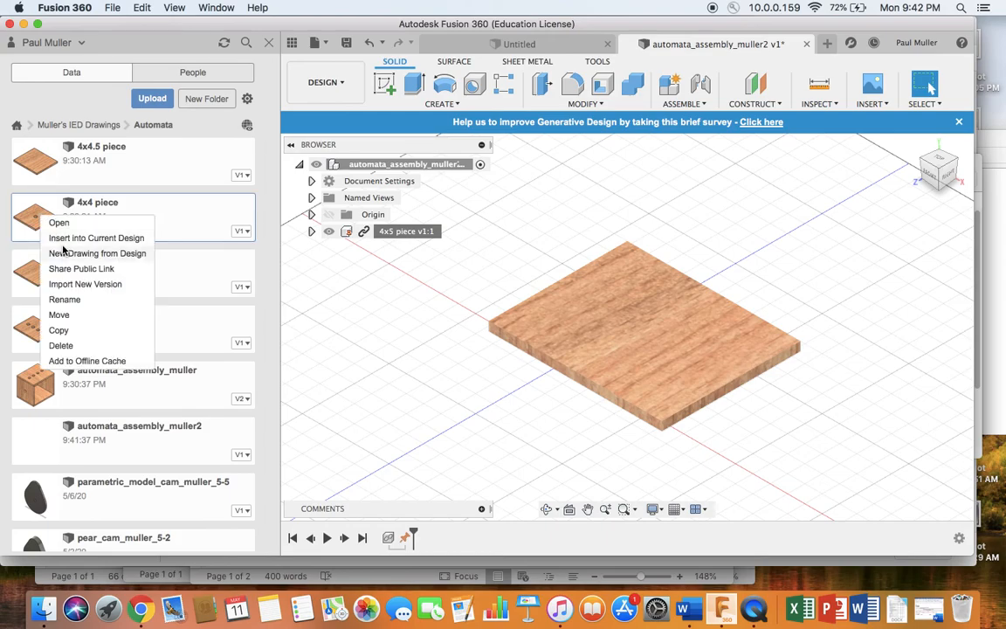
left_click(64, 239)
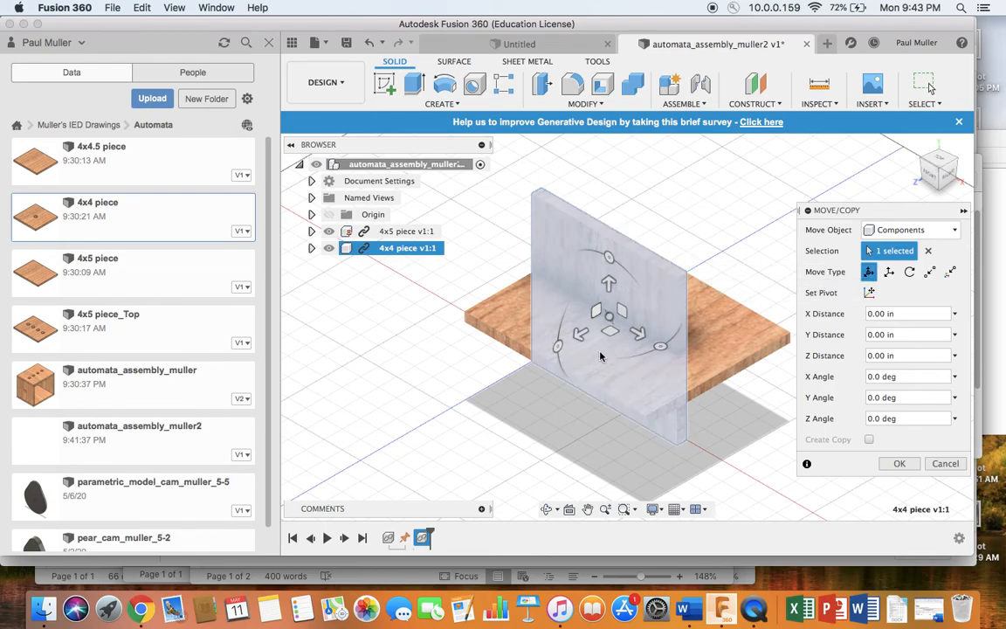
left_click_drag(662, 346, 681, 317)
left_click(871, 397)
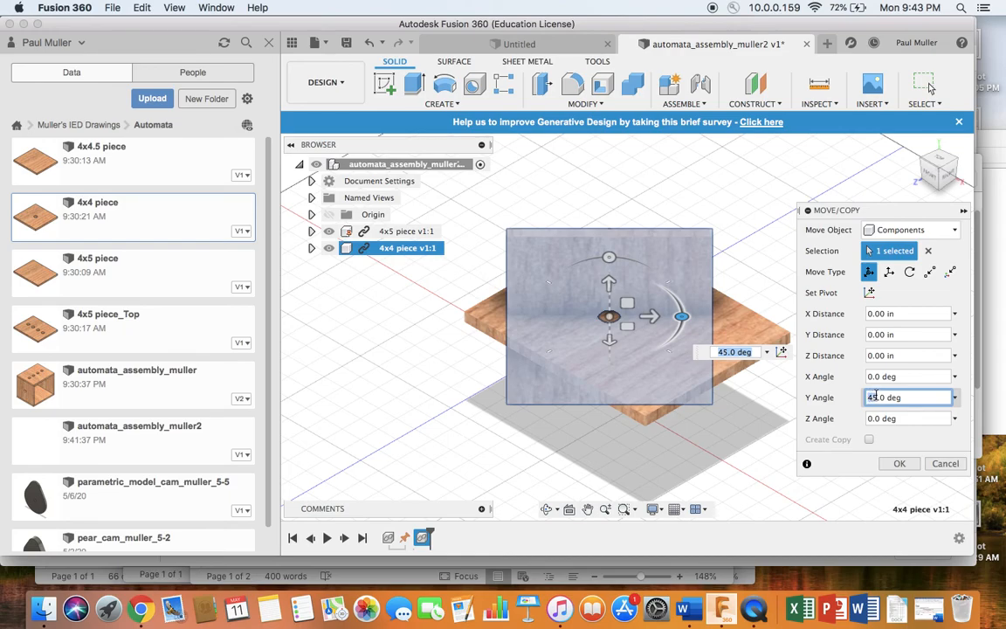
key("Return")
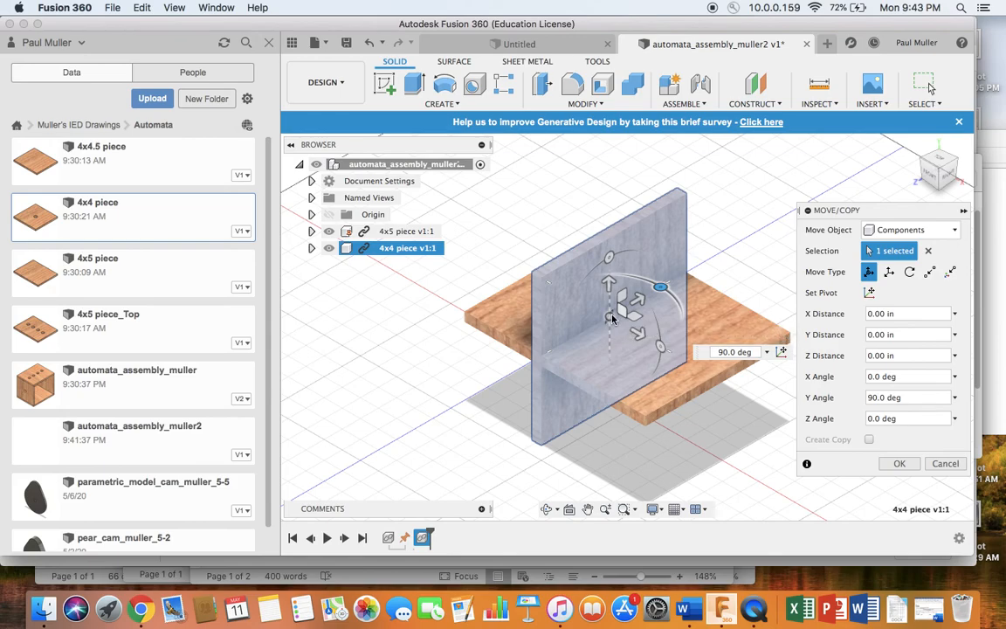
left_click_drag(609, 320, 499, 167)
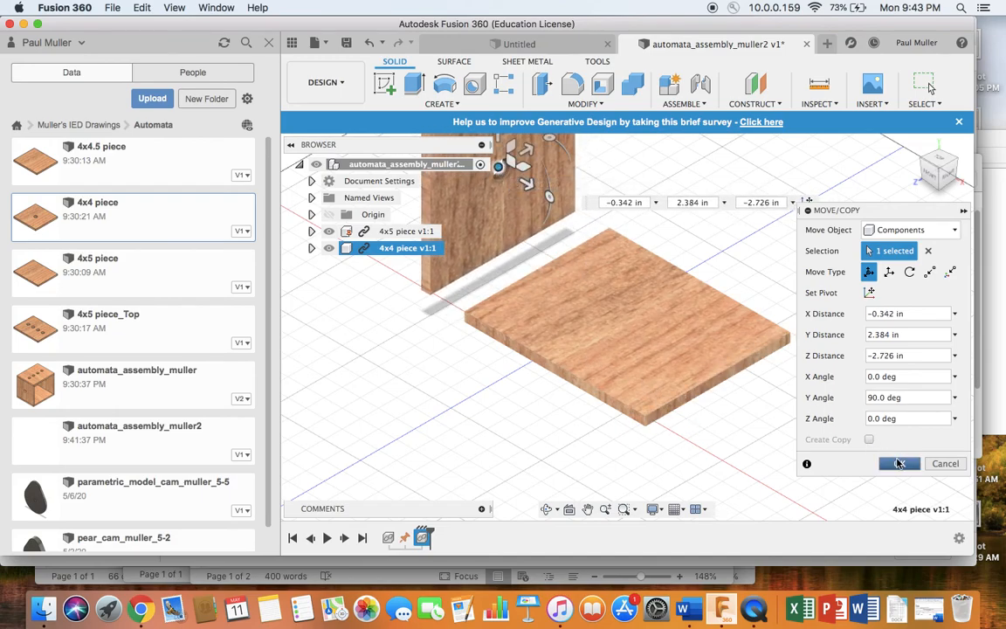
key("Return")
- Insert a second 4x4 piece, rotated to a Y angle of 90 degrees and moved about X 2.26, Y -1.35, Z 3.61 in beyond the base's opposite end
left_click(588, 509)
left_click_drag(553, 334, 530, 352)
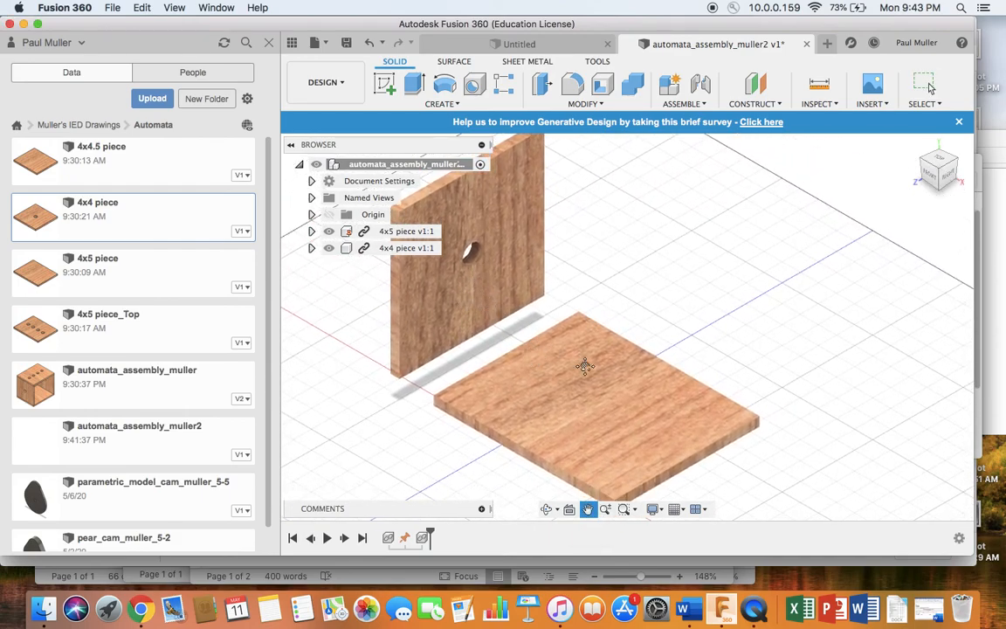
left_click_drag(581, 404, 572, 367)
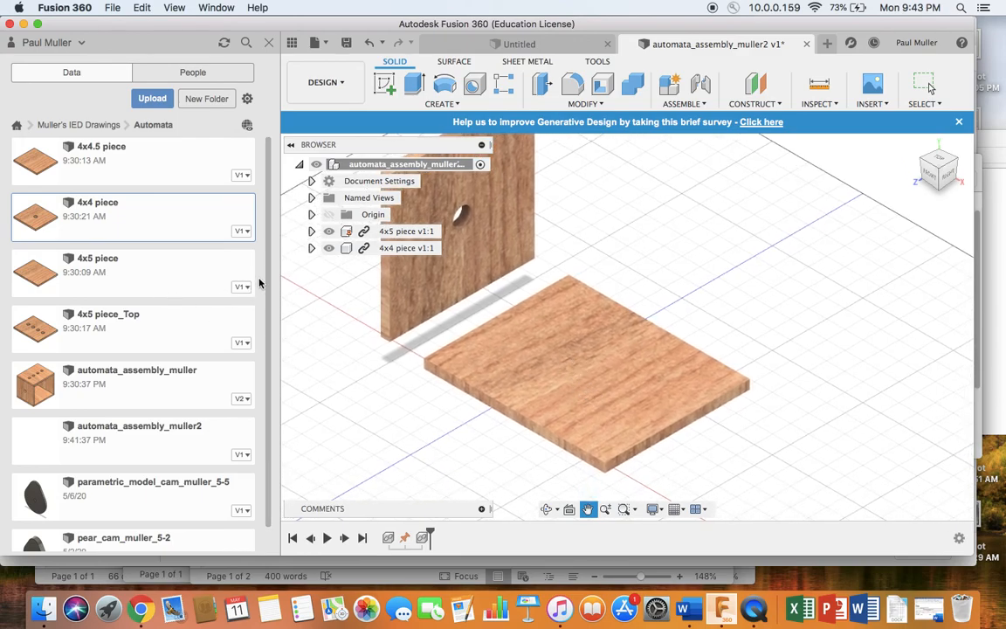
key("Escape")
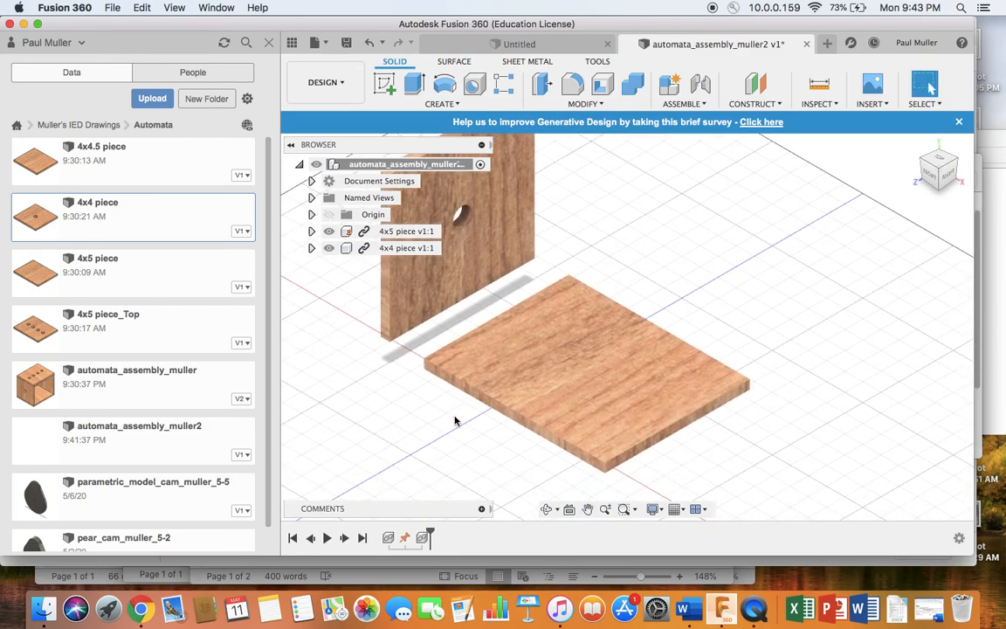
right_click(48, 220)
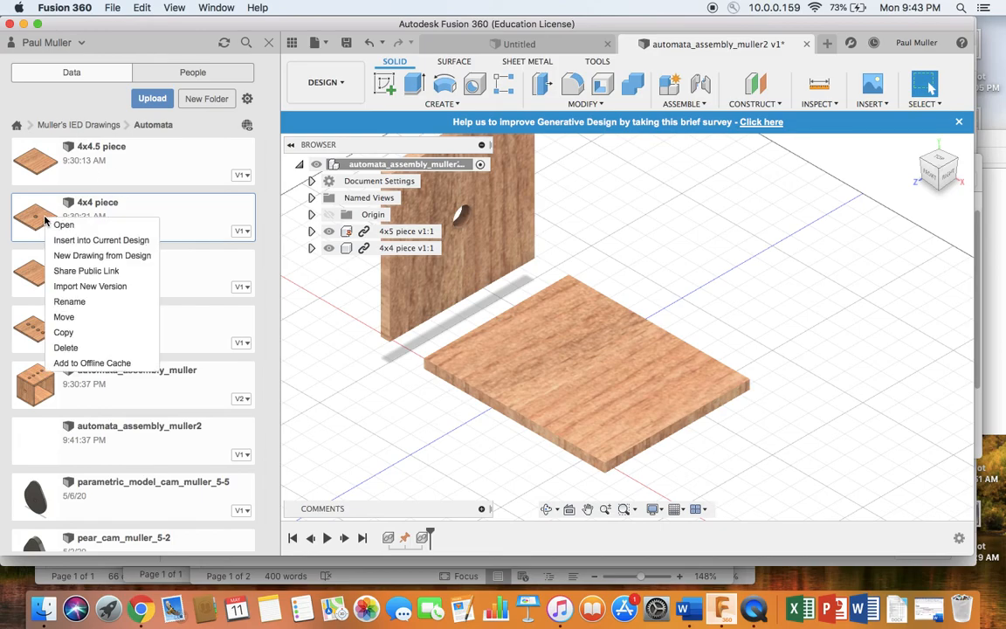
left_click(66, 241)
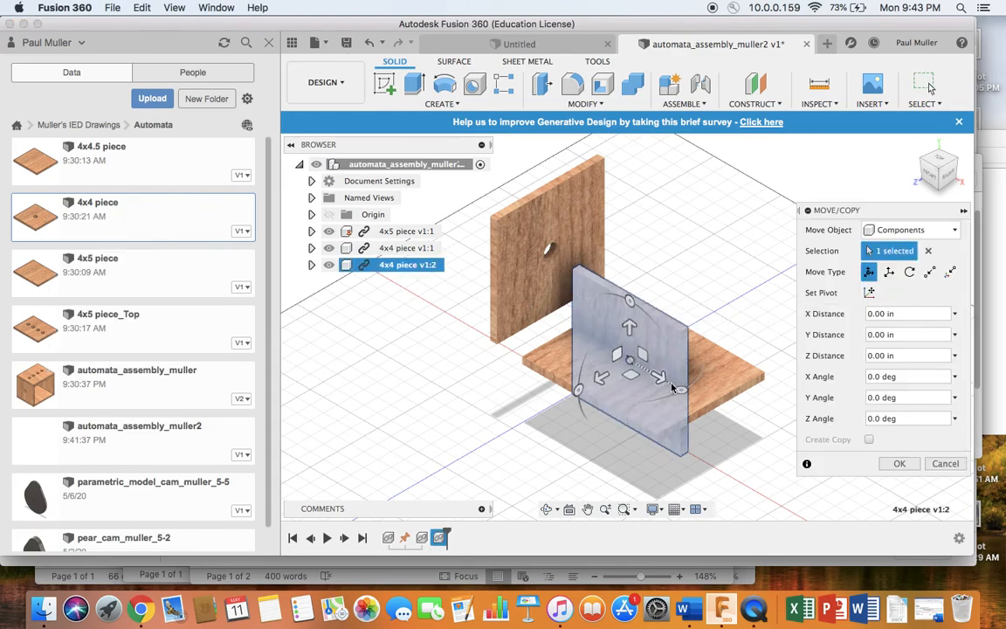
left_click_drag(680, 390, 699, 350)
left_click(873, 398)
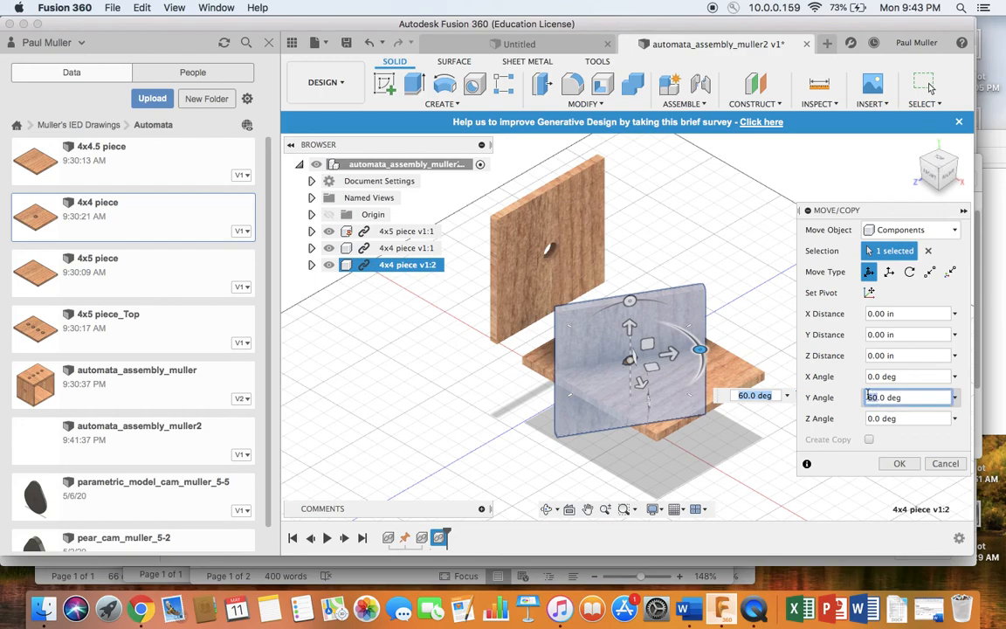
key("Return")
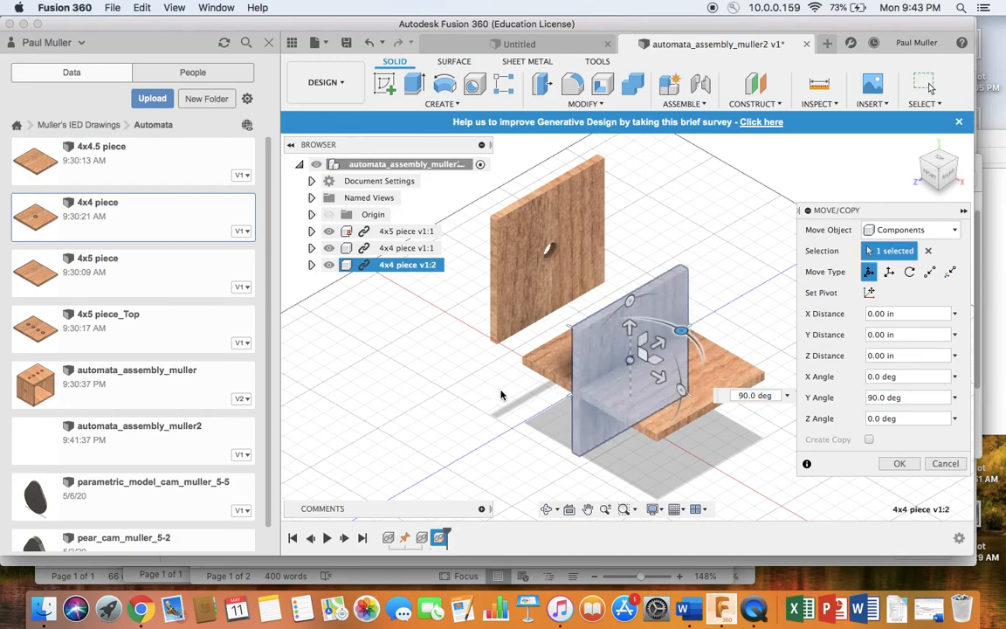
left_click_drag(631, 361, 787, 422)
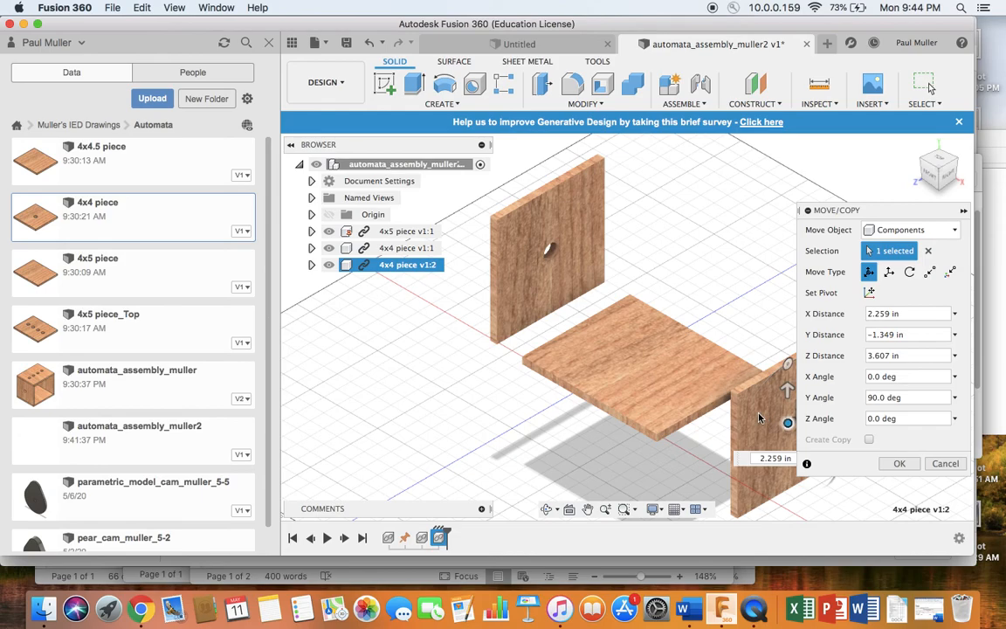
left_click(899, 463)
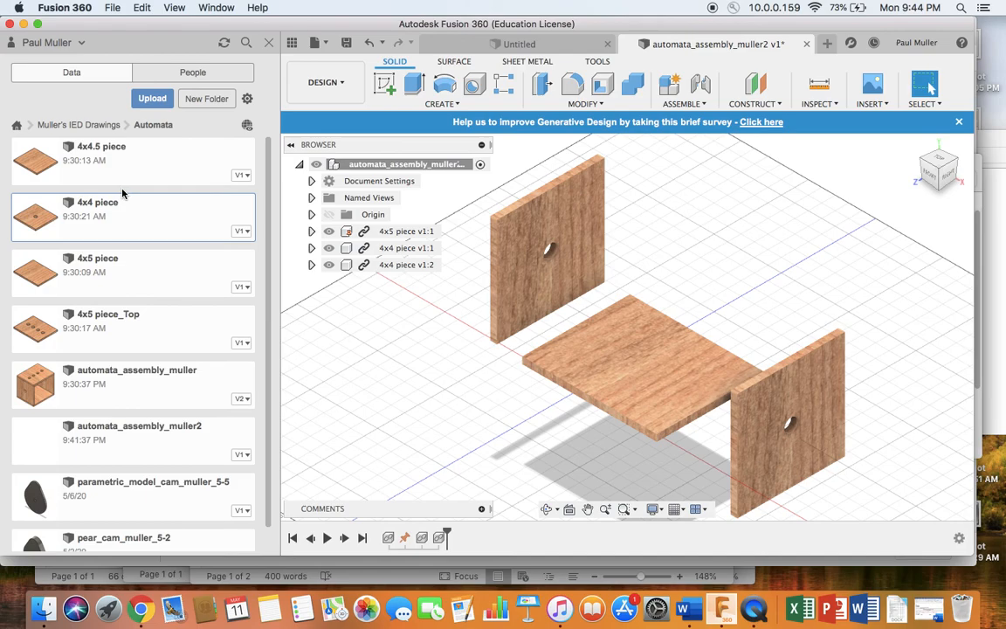
- Insert the 4x4.5 piece and move it behind the base by about X 0.65, Y 3.14, Z -3.79 in
right_click(39, 168)
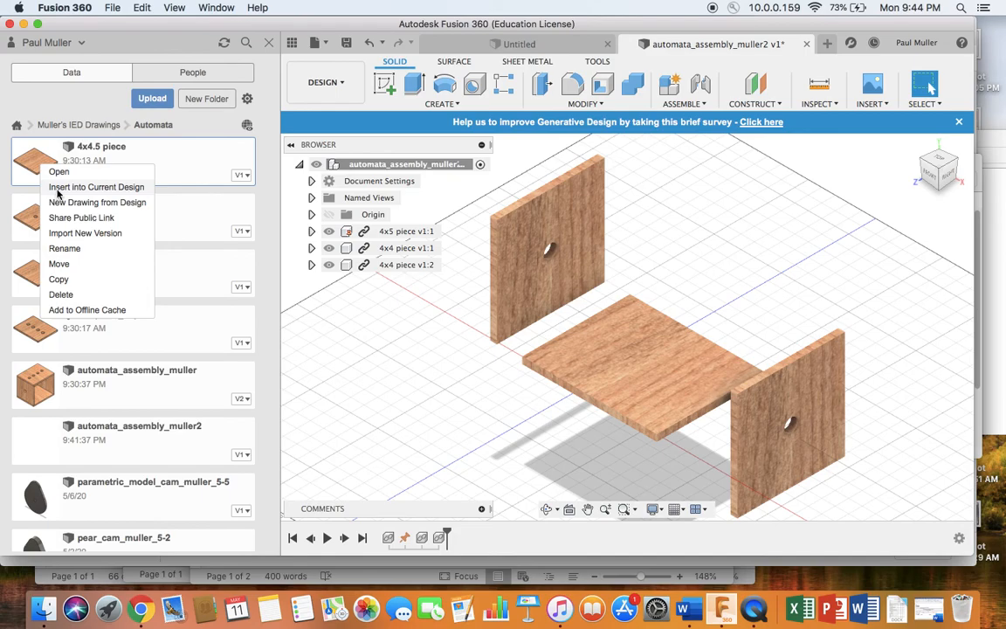
left_click(57, 190)
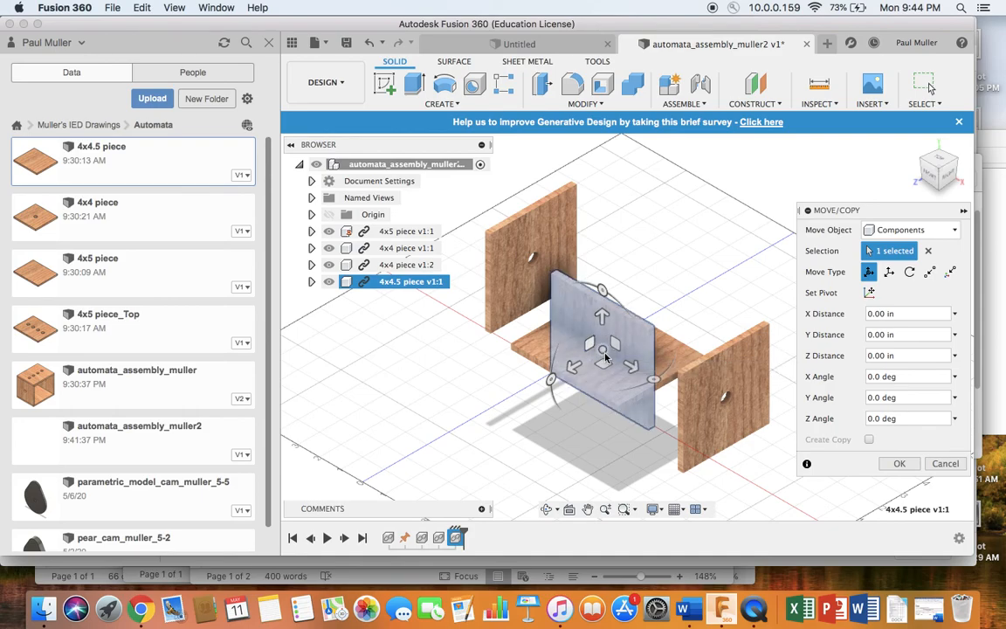
left_click_drag(601, 360, 700, 238)
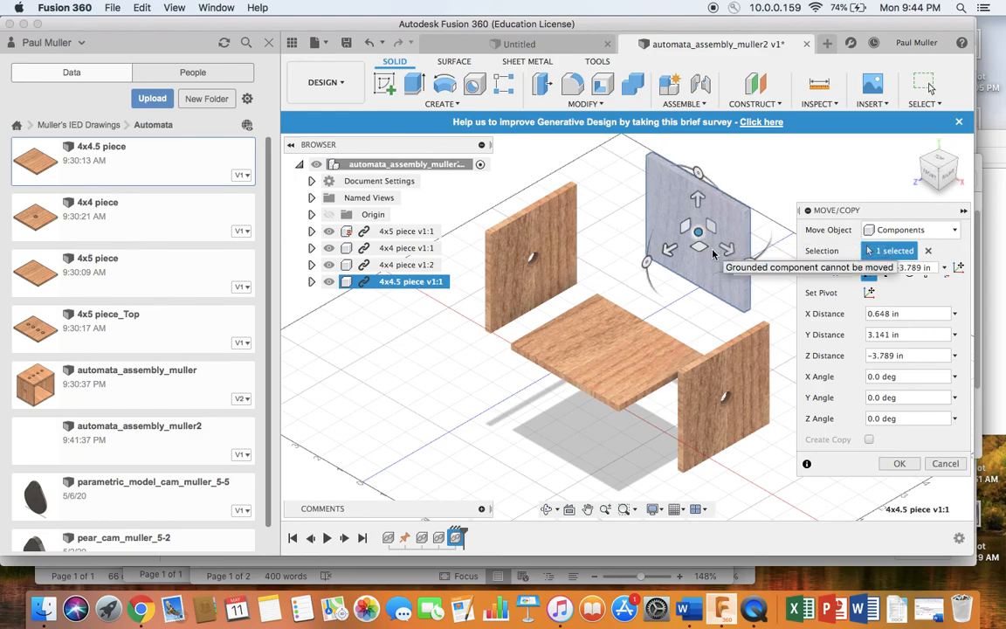
left_click(900, 463)
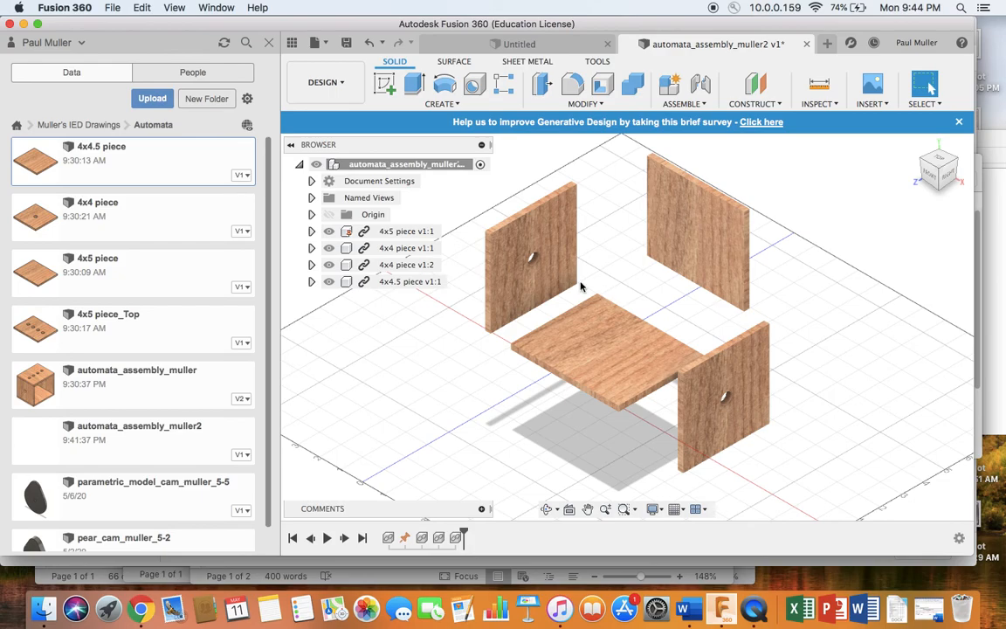
- Start a joint with its first snap at the midpoint of the lower outer edge of the 4x4 piece beyond the base's right end
left_click(706, 105)
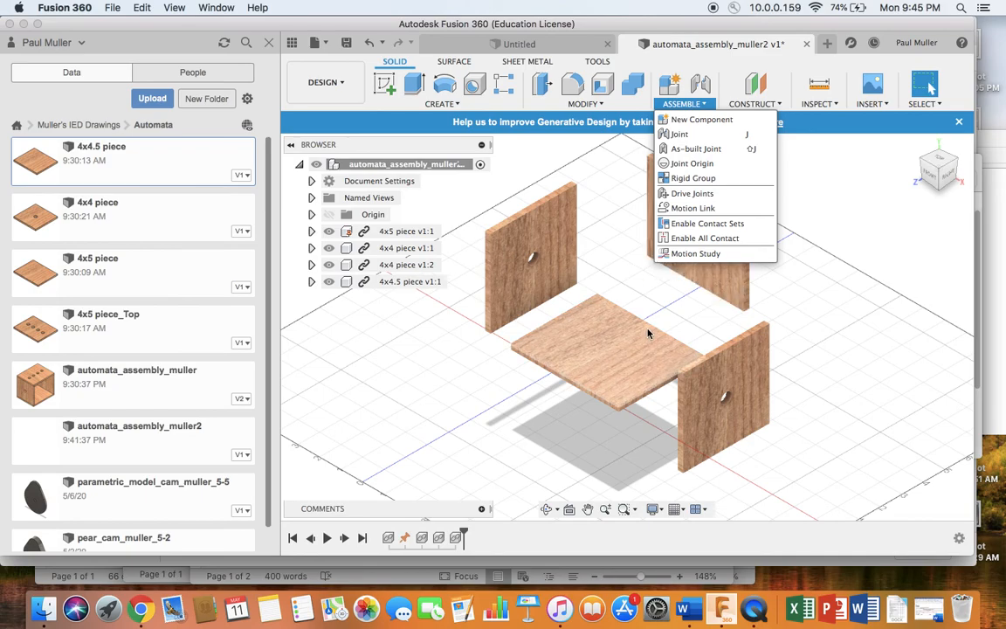
left_click(695, 136)
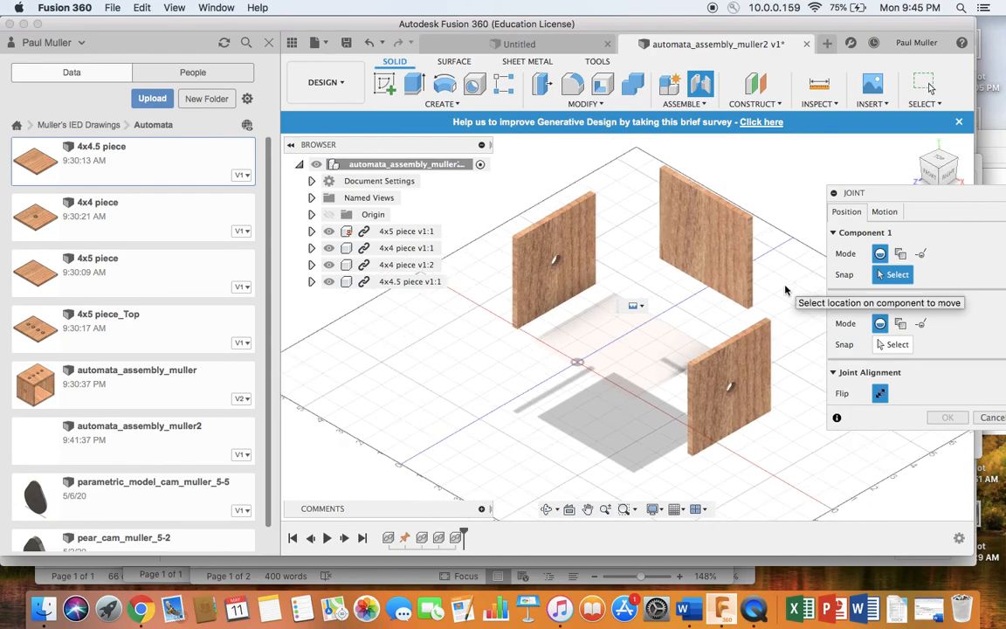
scroll(782, 284, "up", 5)
scroll(780, 280, "down", 2)
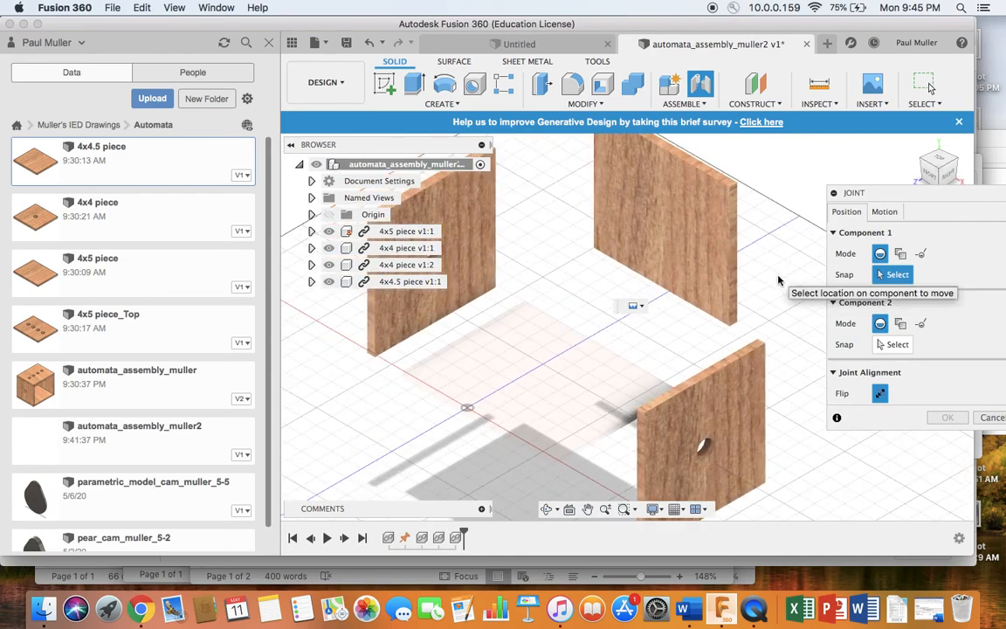
mouse_move(949, 172)
left_mouse_down()
mouse_move(936, 147)
mouse_move(918, 152)
mouse_move(878, 122)
left_mouse_up()
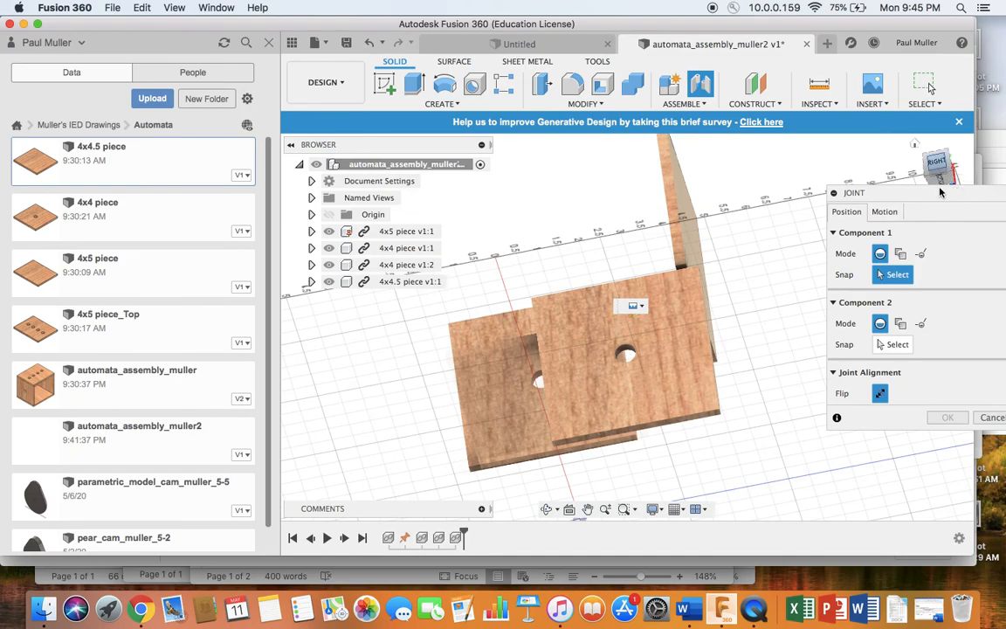
scroll(748, 386, "down", 3)
scroll(748, 386, "up", 5)
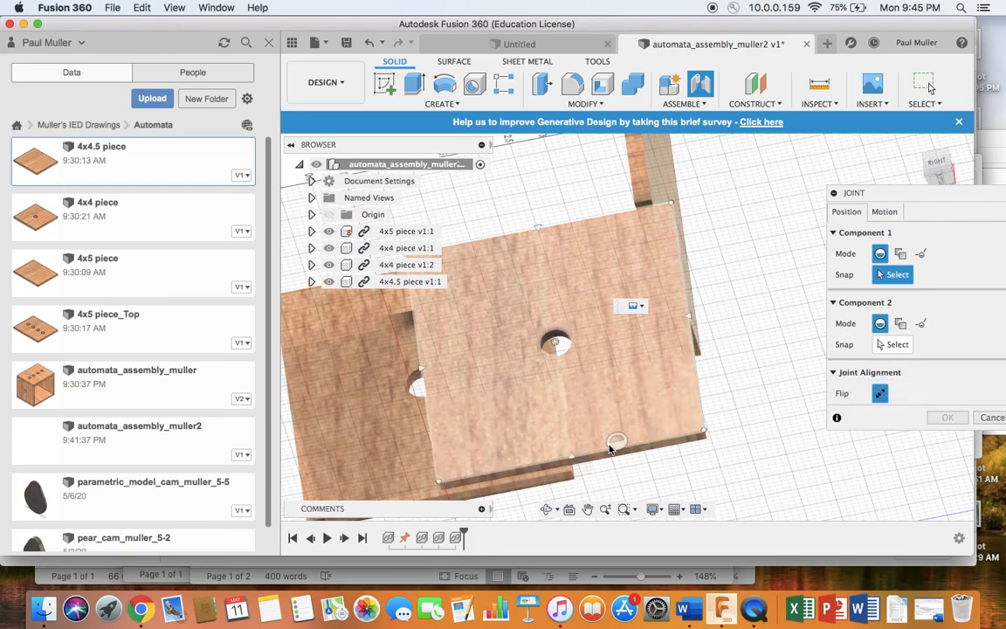
scroll(605, 445, "up", 3)
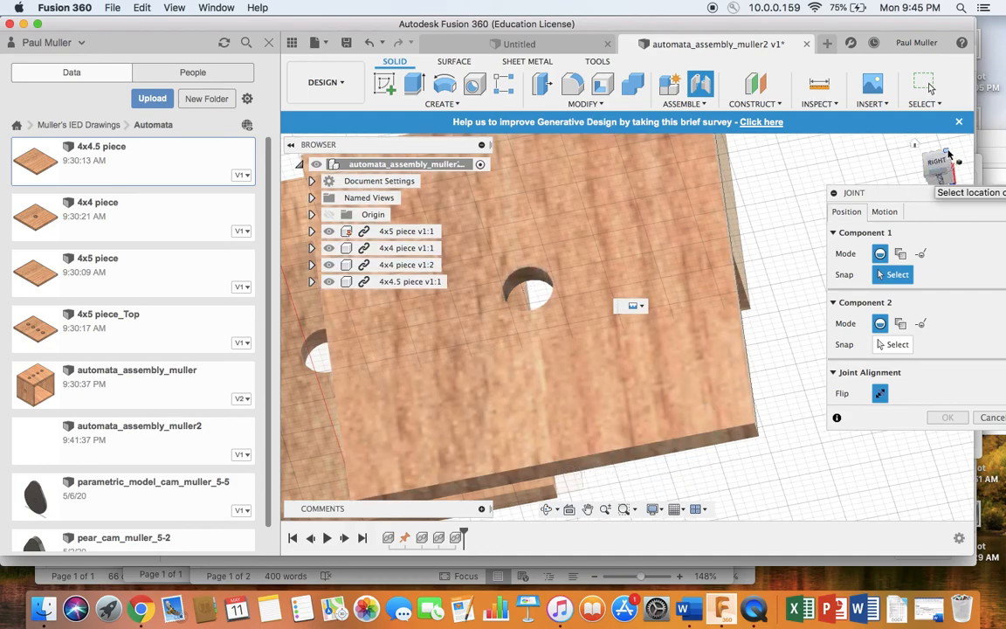
left_click_drag(943, 163, 922, 142)
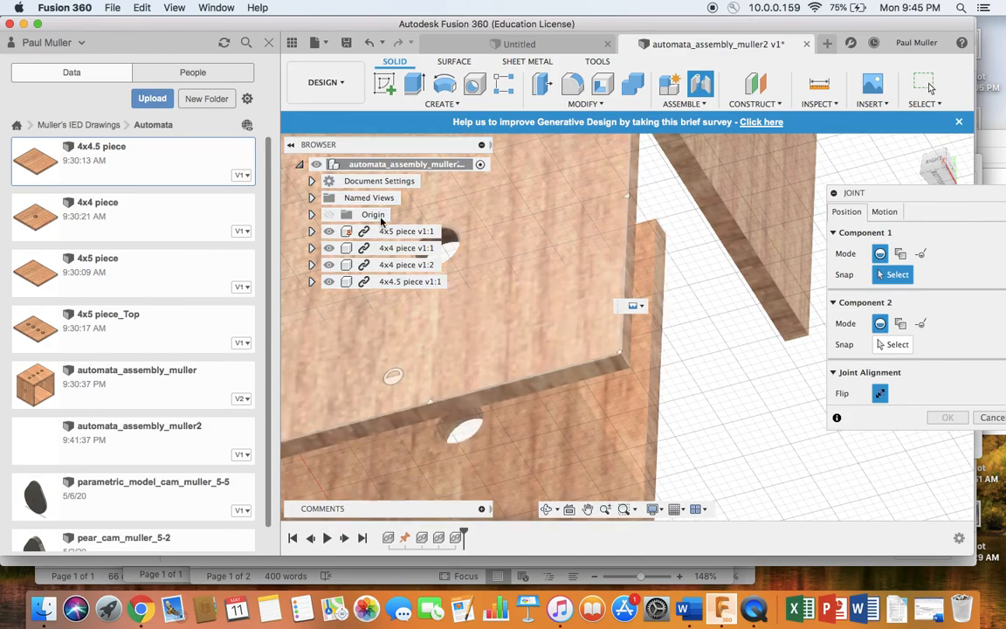
left_click(292, 43)
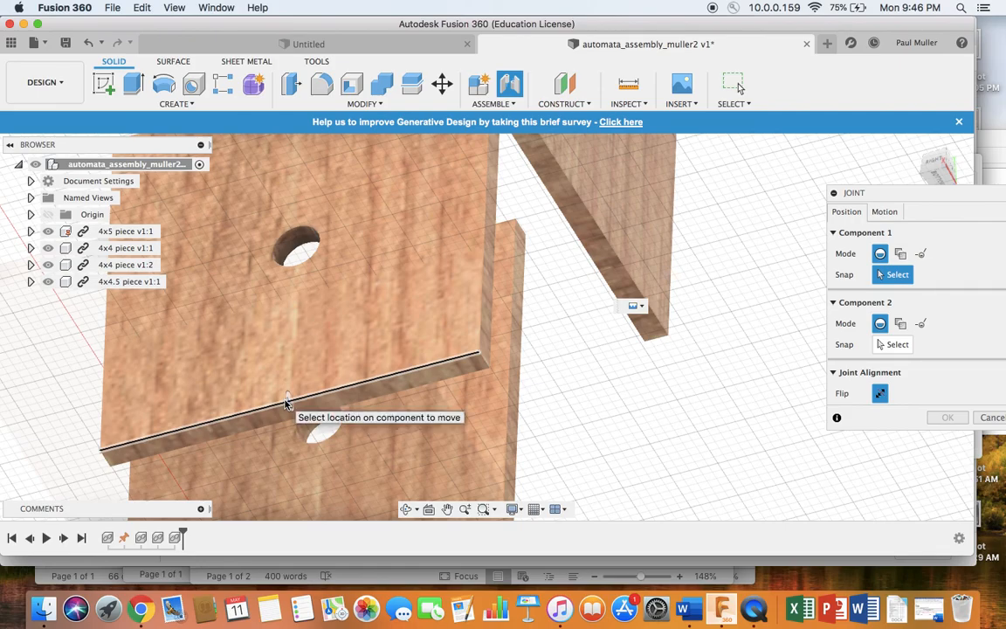
scroll(285, 402, "up", 5)
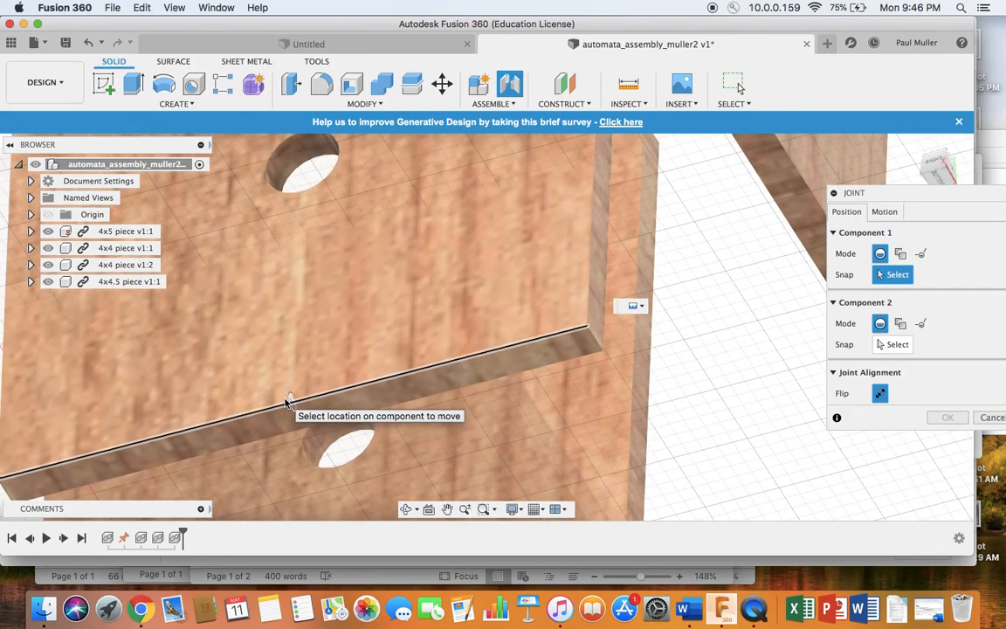
scroll(288, 402, "up", 3)
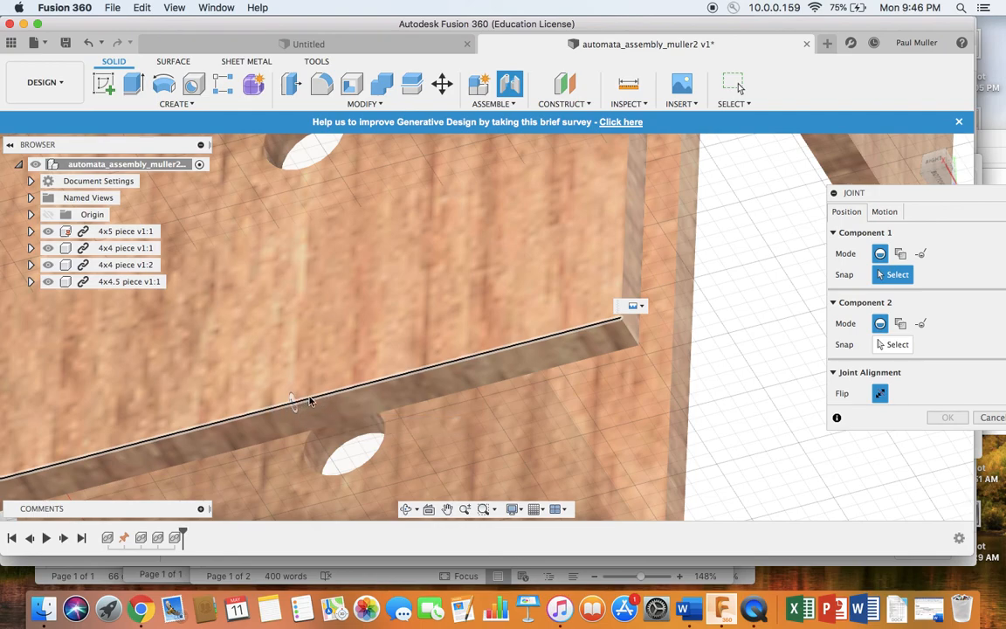
left_click(292, 404)
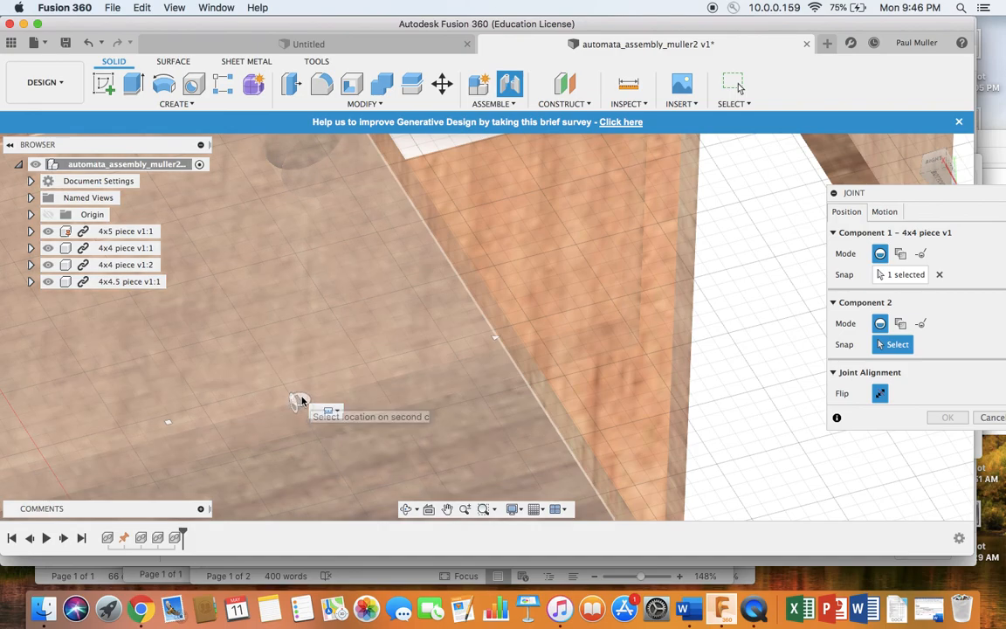
- Complete the joint at the midpoint of the 4x5 base's upper right-end edge, with zero angle and offsets
scroll(699, 260, "down", 5)
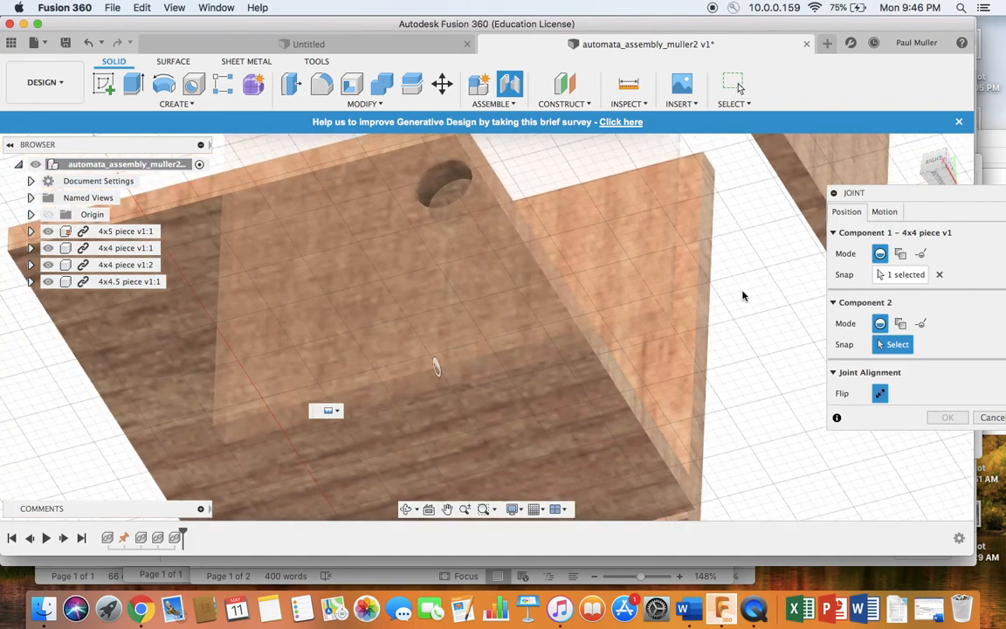
scroll(741, 293, "down", 1)
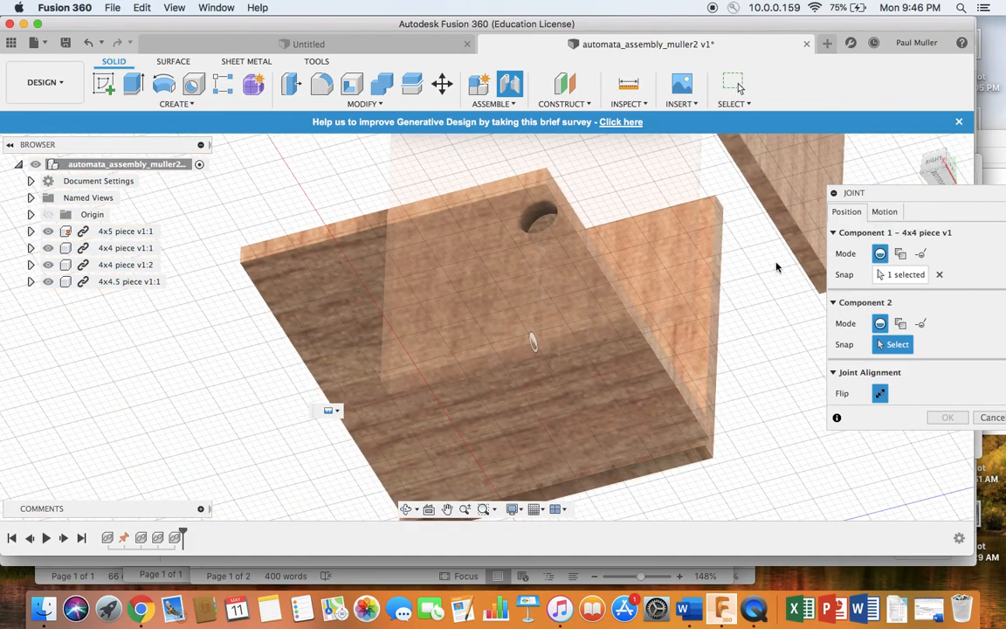
left_click(932, 158)
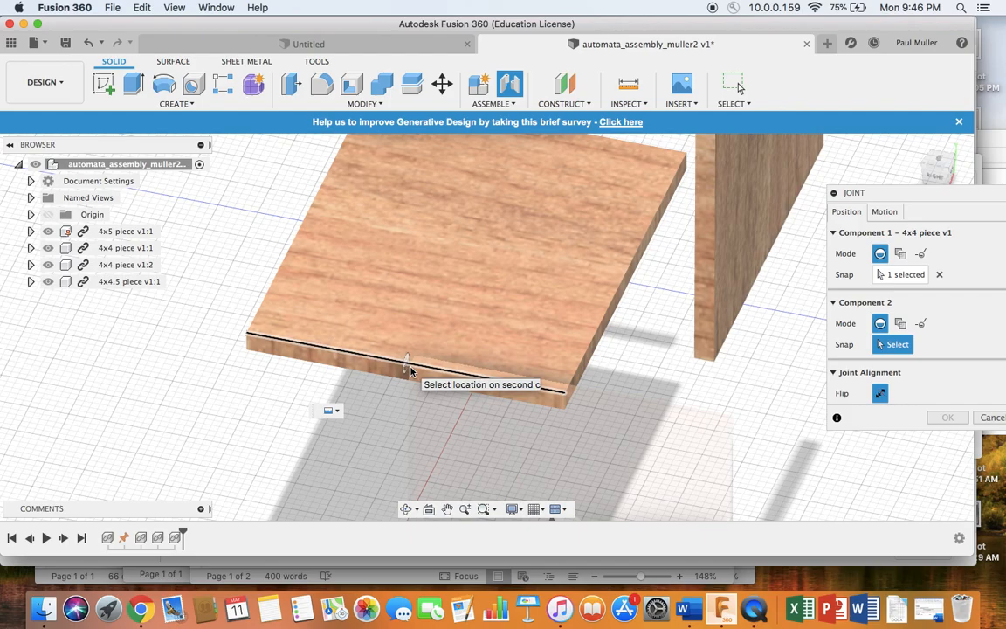
scroll(411, 371, "up", 5)
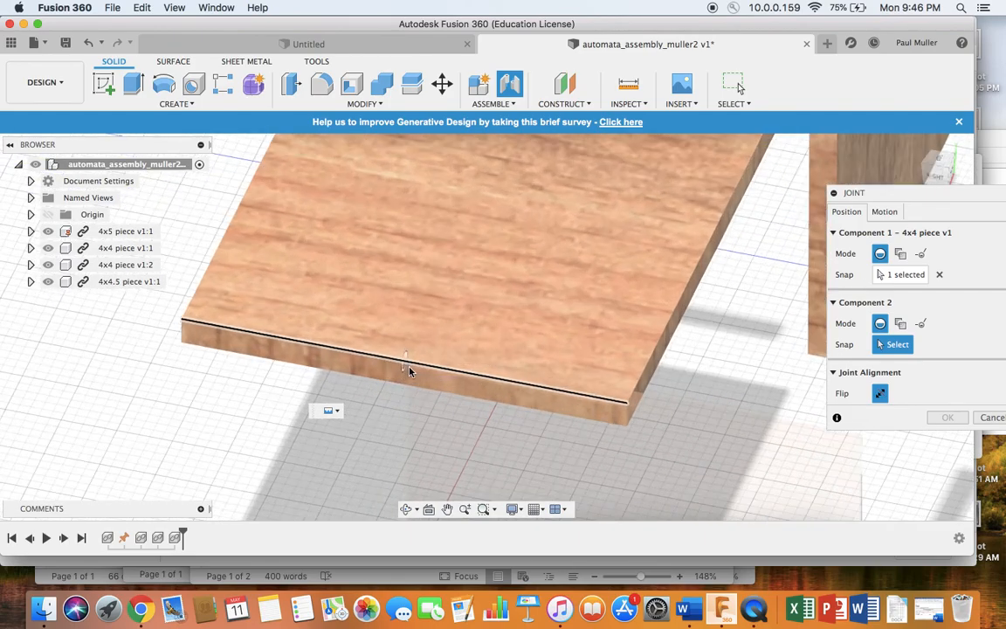
scroll(410, 371, "up", 2)
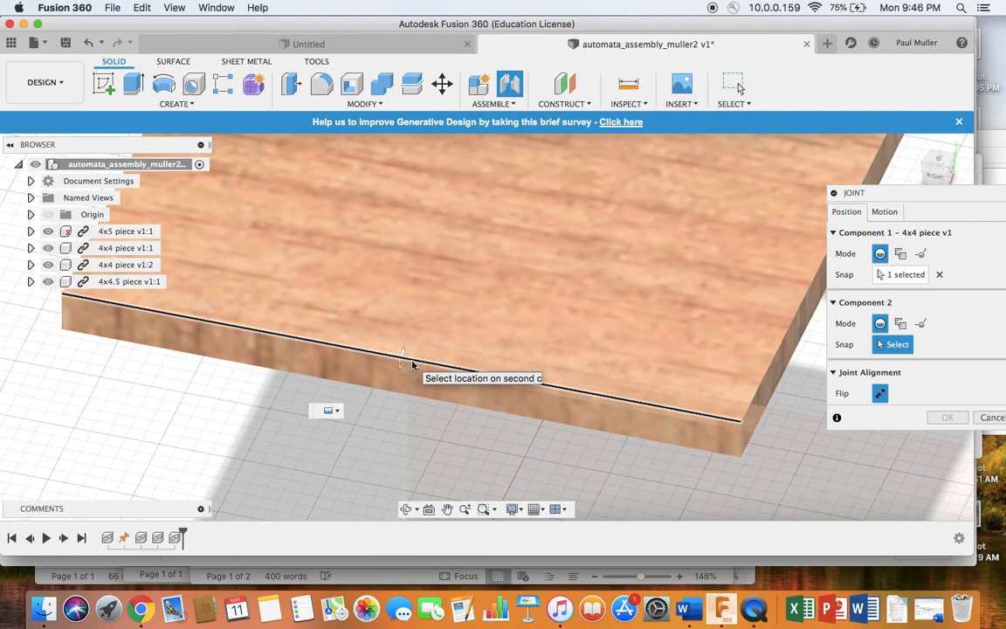
left_click(405, 363)
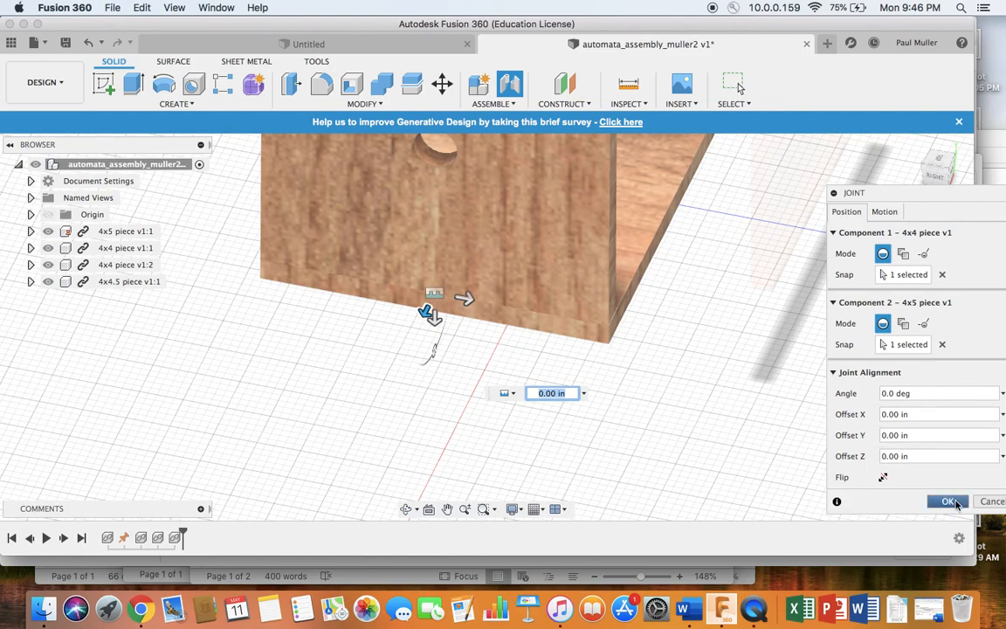
left_click(950, 501)
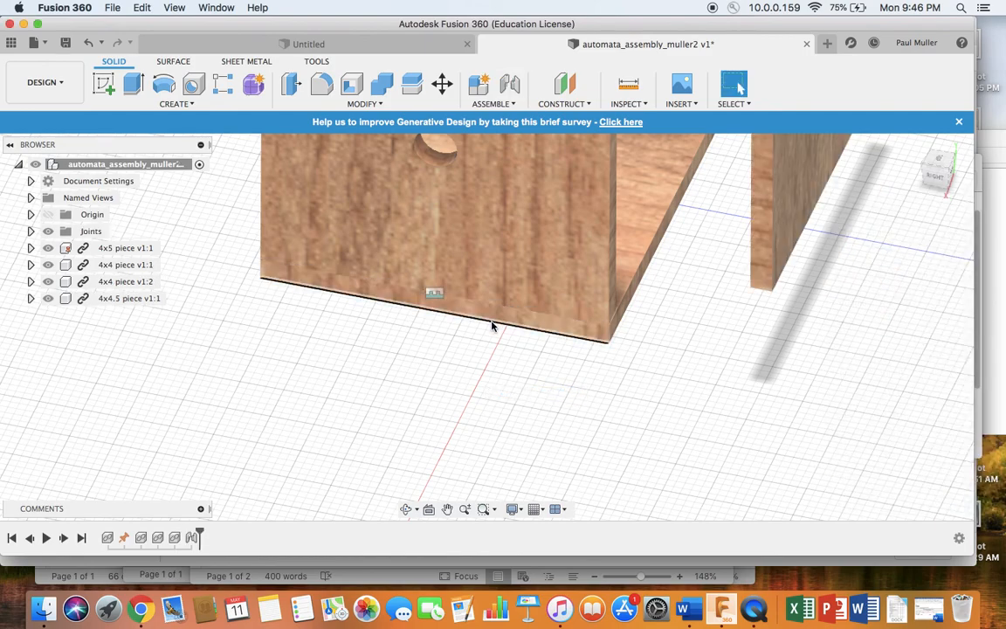
- Start a second joint with its first snap at the midpoint of the other 4x4 piece's lower outer edge
left_click(448, 509)
left_click_drag(459, 321, 439, 412)
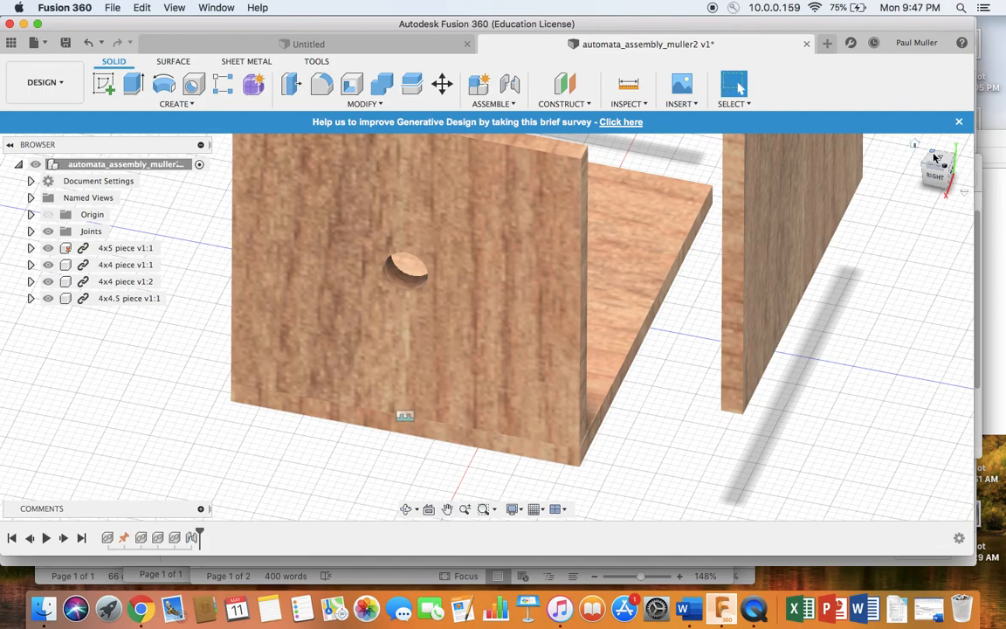
left_click(914, 145)
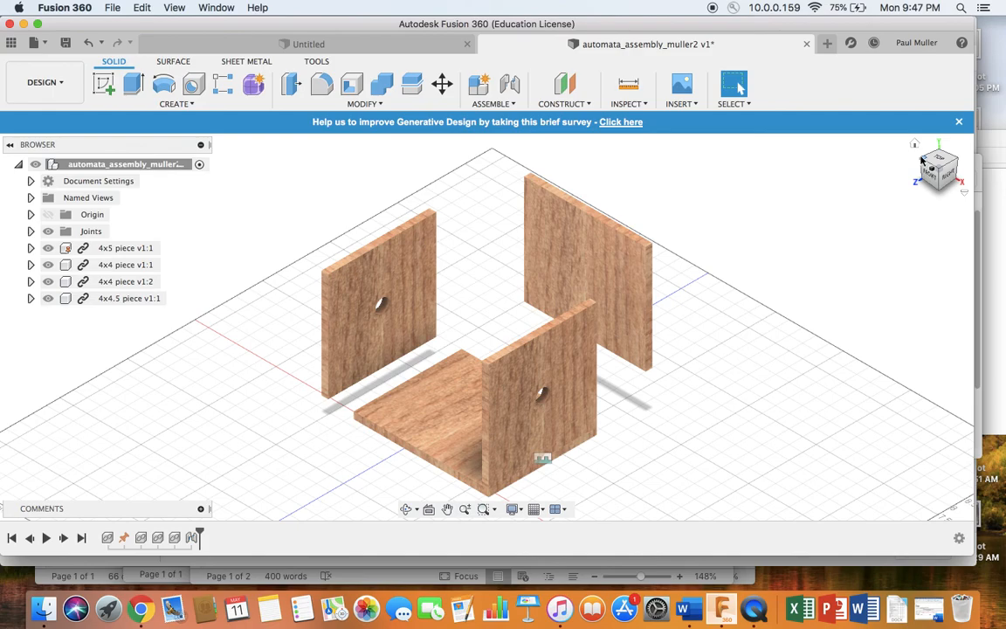
mouse_move(922, 160)
left_mouse_down()
mouse_move(928, 144)
mouse_move(932, 165)
mouse_move(964, 159)
mouse_move(31, 162)
mouse_move(142, 146)
mouse_move(121, 152)
mouse_move(123, 144)
left_mouse_up()
scroll(442, 363, "down", 3)
scroll(441, 363, "up", 5)
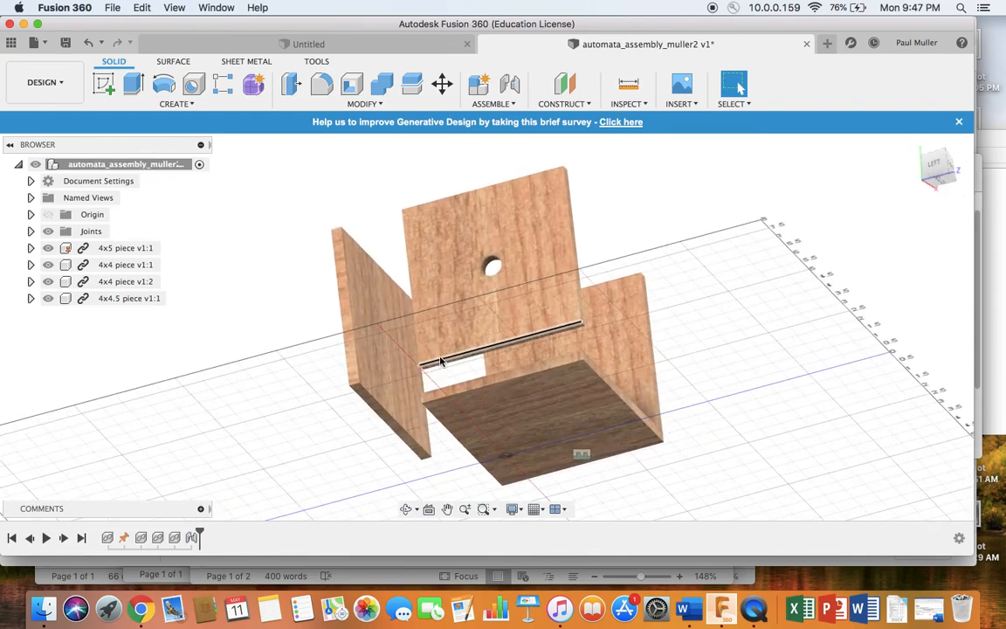
scroll(531, 342, "up", 3)
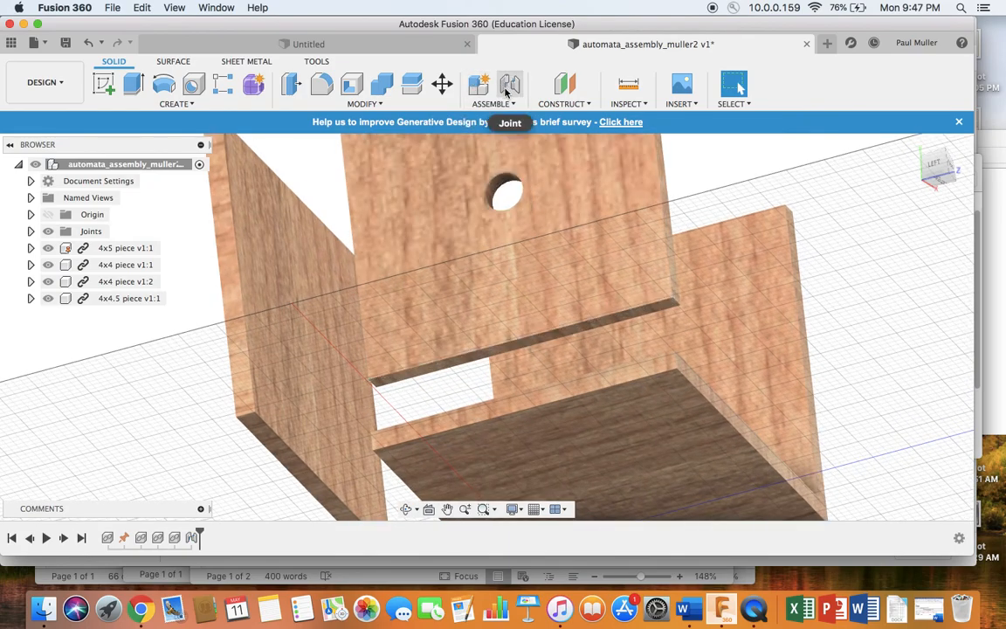
left_click(509, 87)
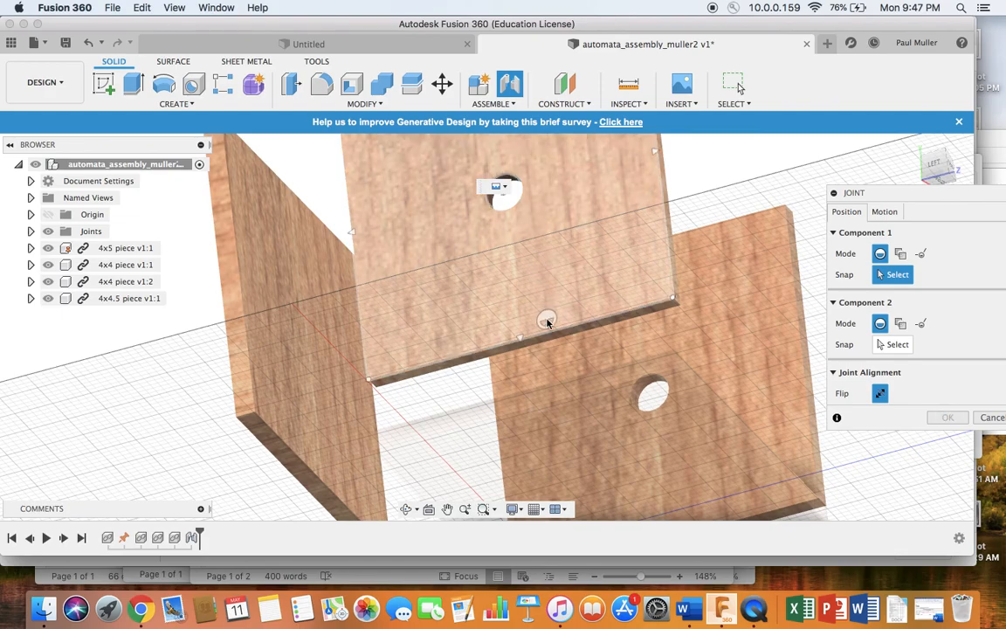
scroll(542, 328, "up", 3)
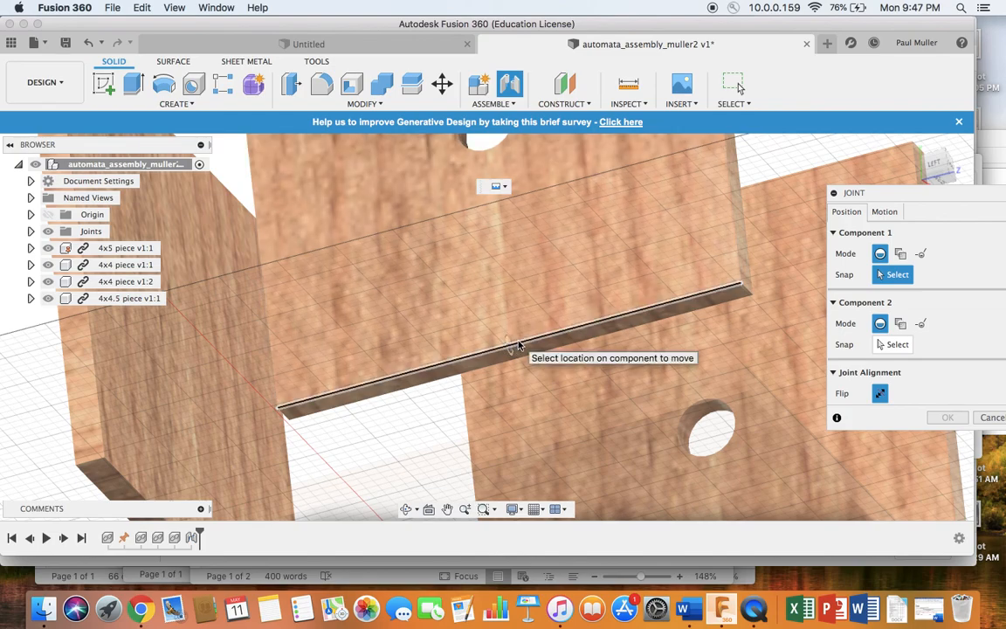
left_click(517, 345)
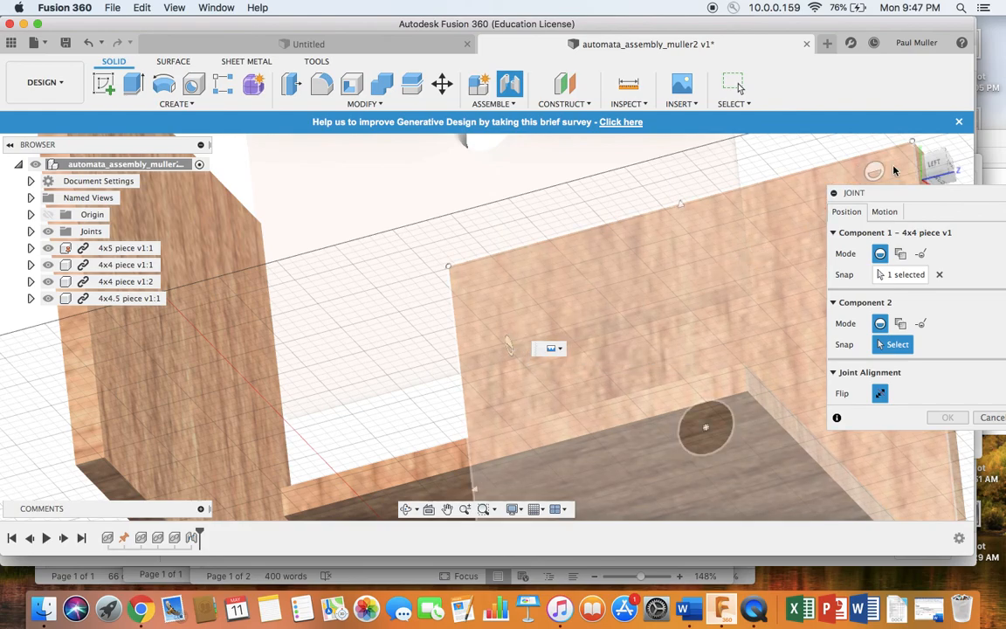
- Complete the second joint at the midpoint of the 4x5 base's upper left-end edge, with zero angle and offsets
left_click(934, 160)
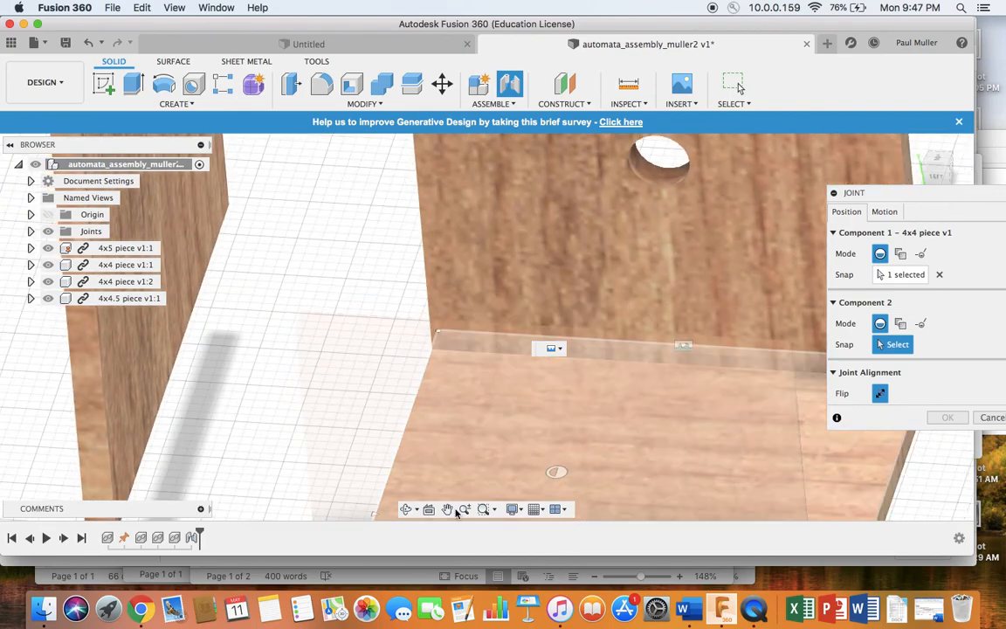
left_click(446, 509)
left_click_drag(511, 460, 522, 224)
key("Escape")
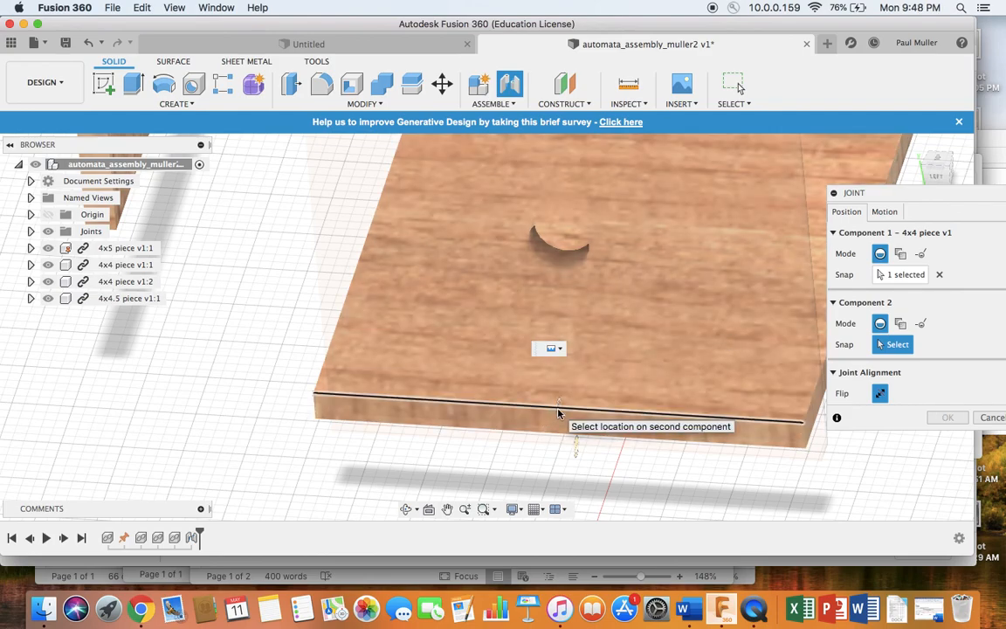
scroll(557, 413, "up", 3)
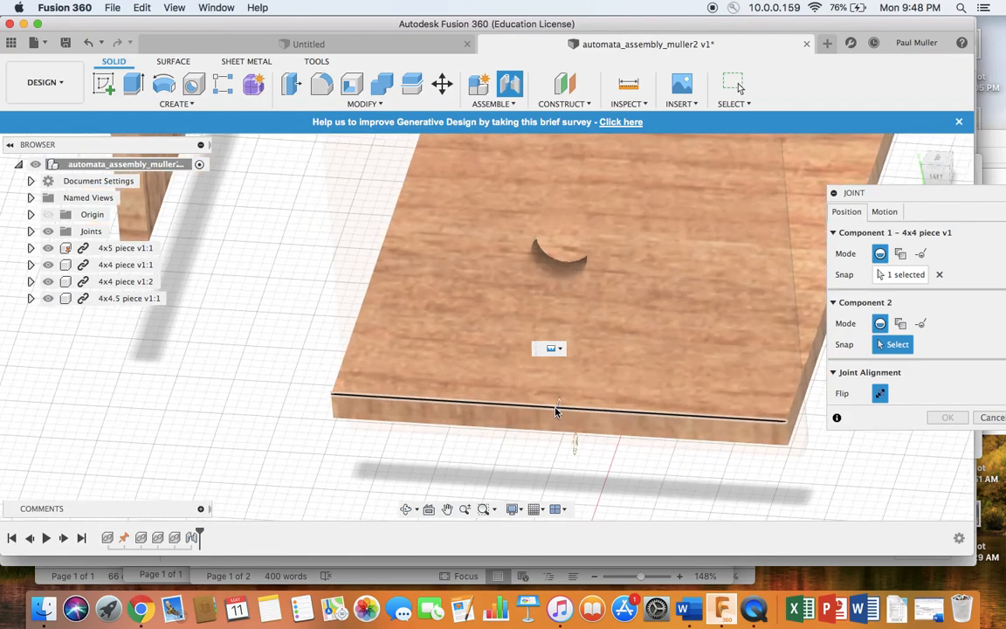
scroll(556, 413, "up", 2)
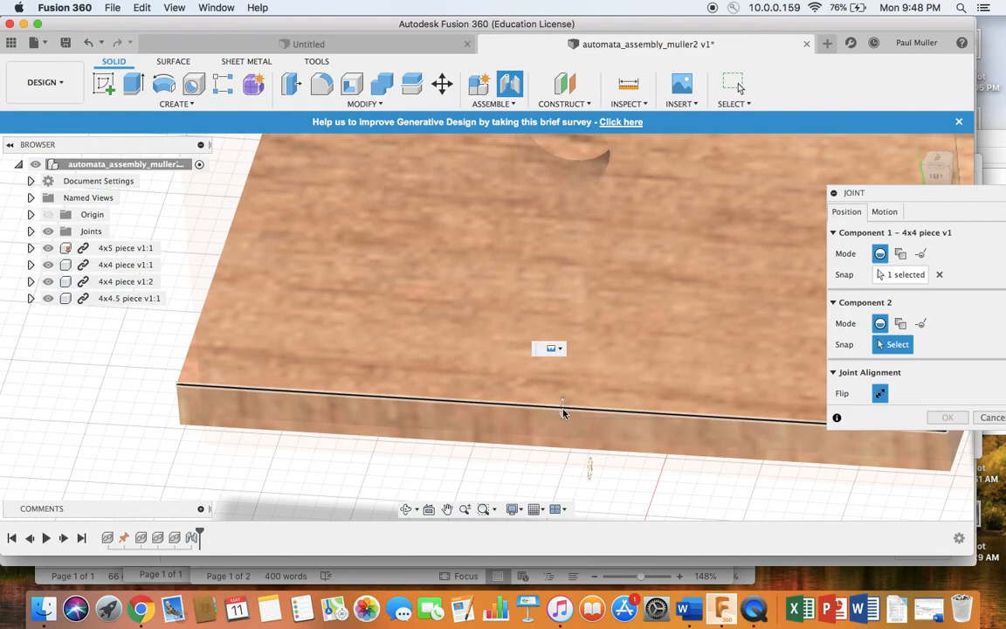
left_click(563, 413)
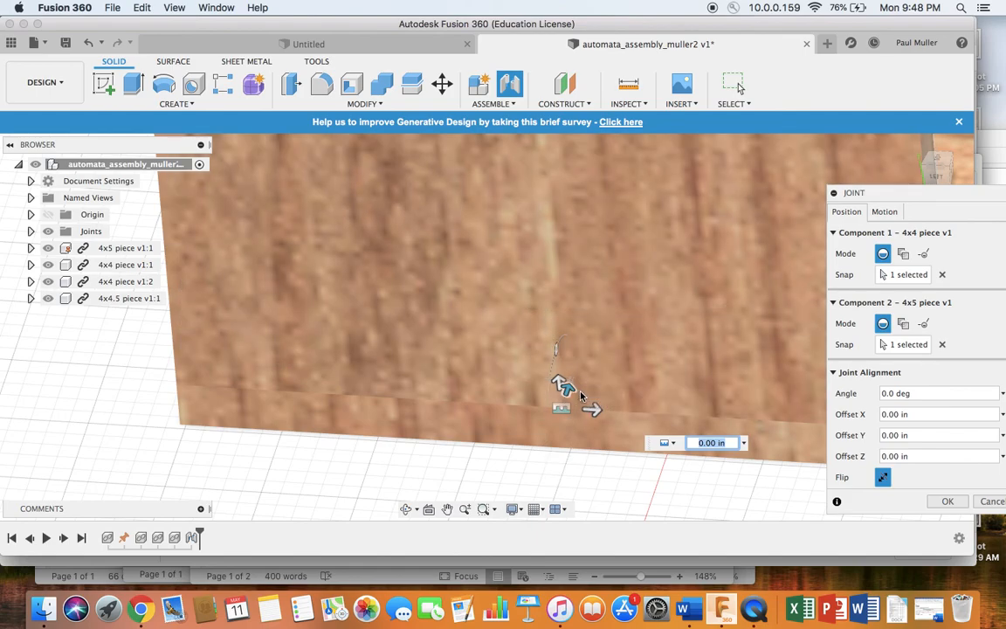
left_click(947, 501)
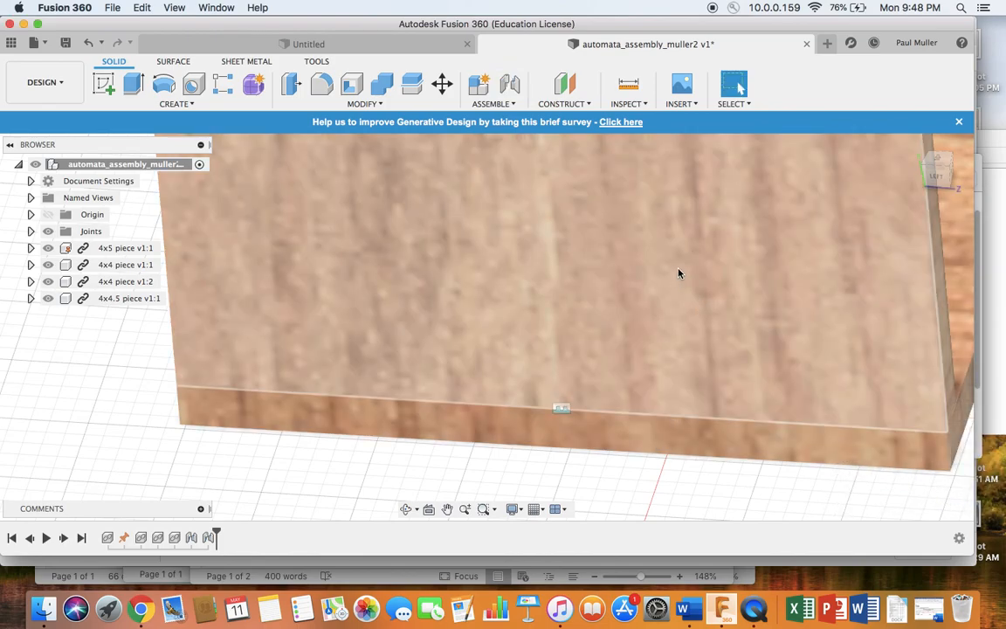
- Start a third joint with its first snap at the midpoint of the 4x4.5 back piece's lower outer edge
scroll(678, 273, "down", 5)
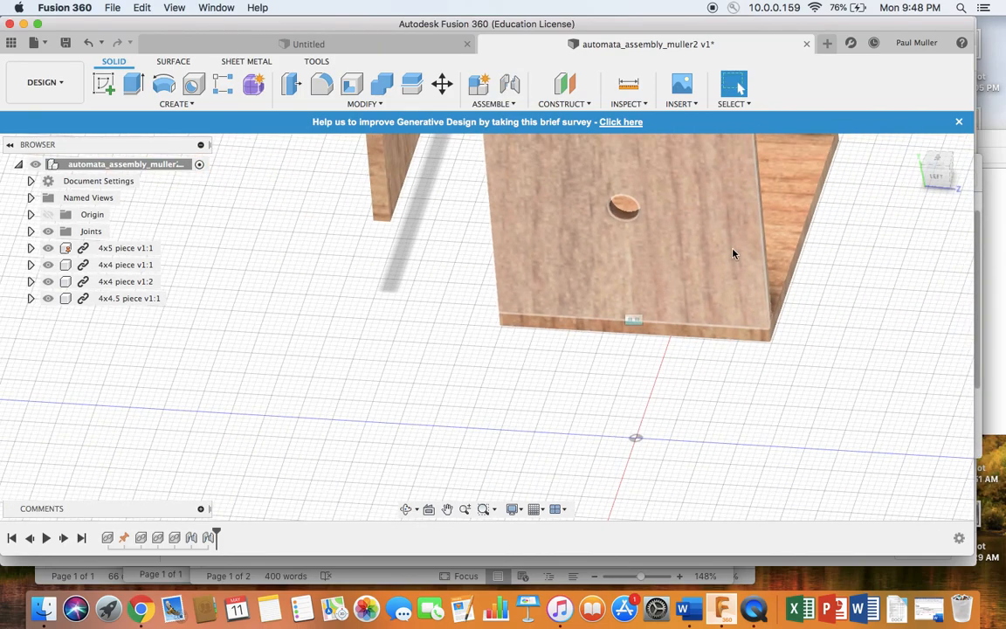
left_click(446, 509)
left_click_drag(628, 316, 523, 471)
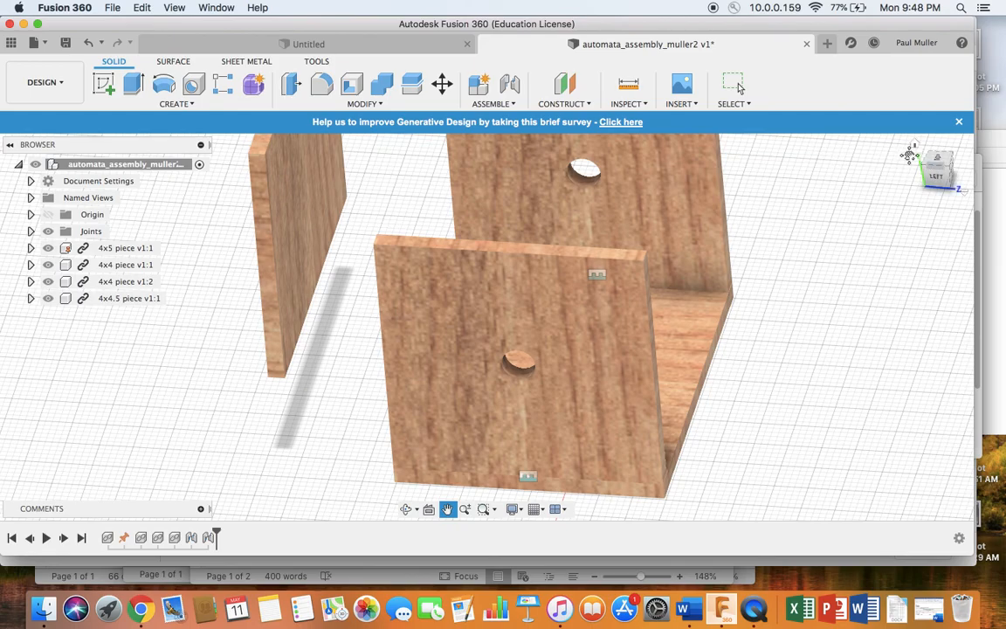
left_click(914, 146)
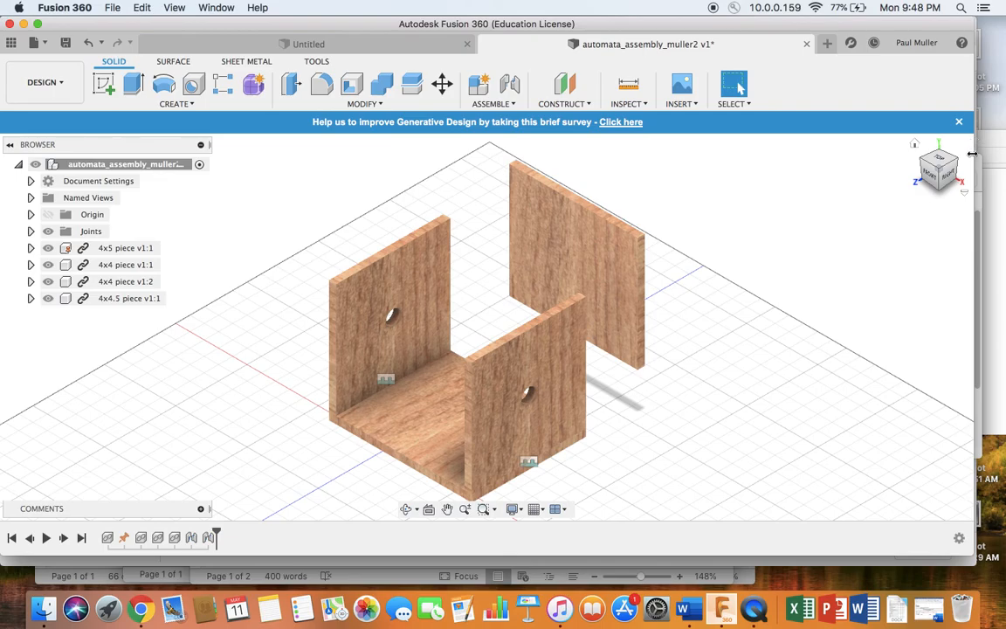
mouse_move(946, 167)
left_mouse_down()
mouse_move(906, 175)
mouse_move(920, 165)
mouse_move(932, 186)
mouse_move(931, 177)
left_mouse_up()
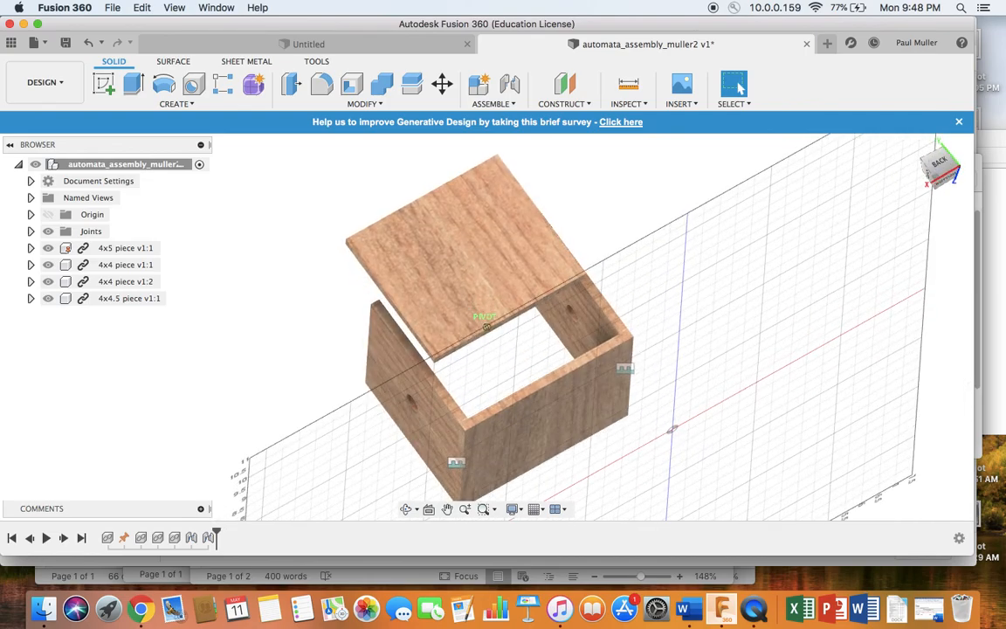
scroll(557, 307, "down", 3)
scroll(557, 306, "up", 8)
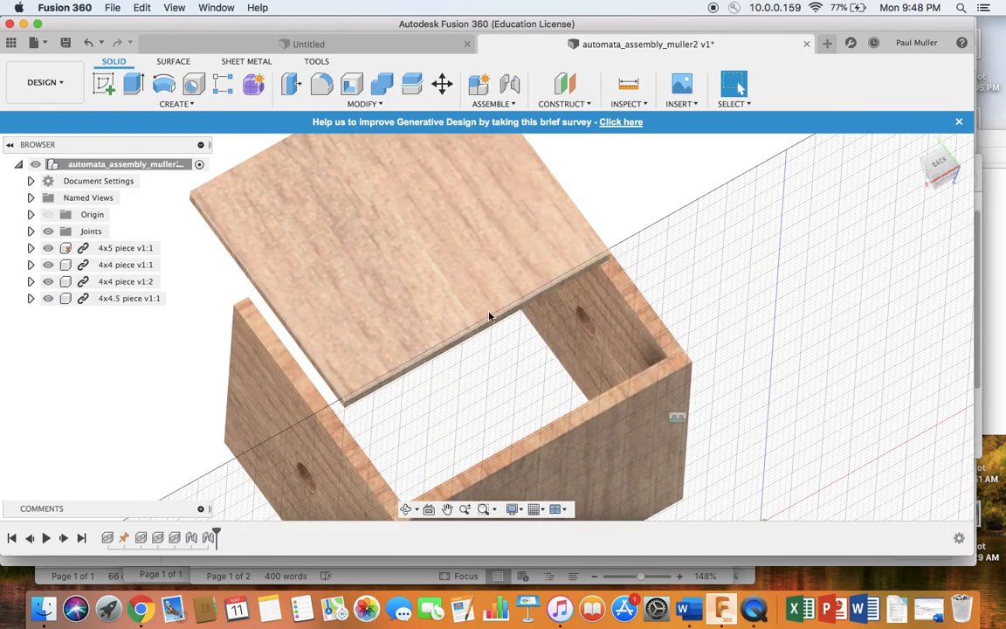
scroll(482, 324, "up", 3)
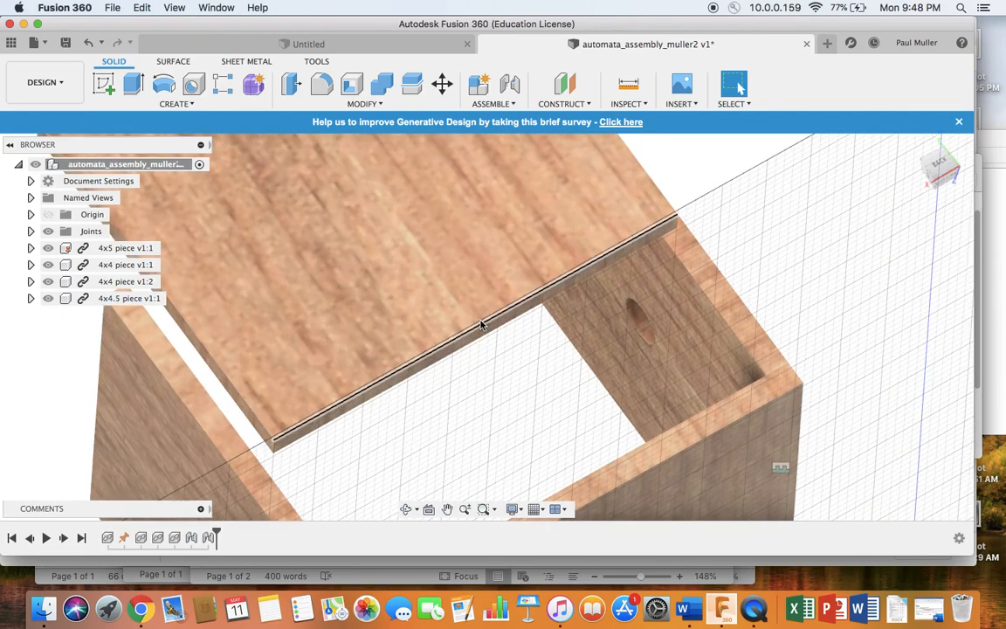
left_click(512, 87)
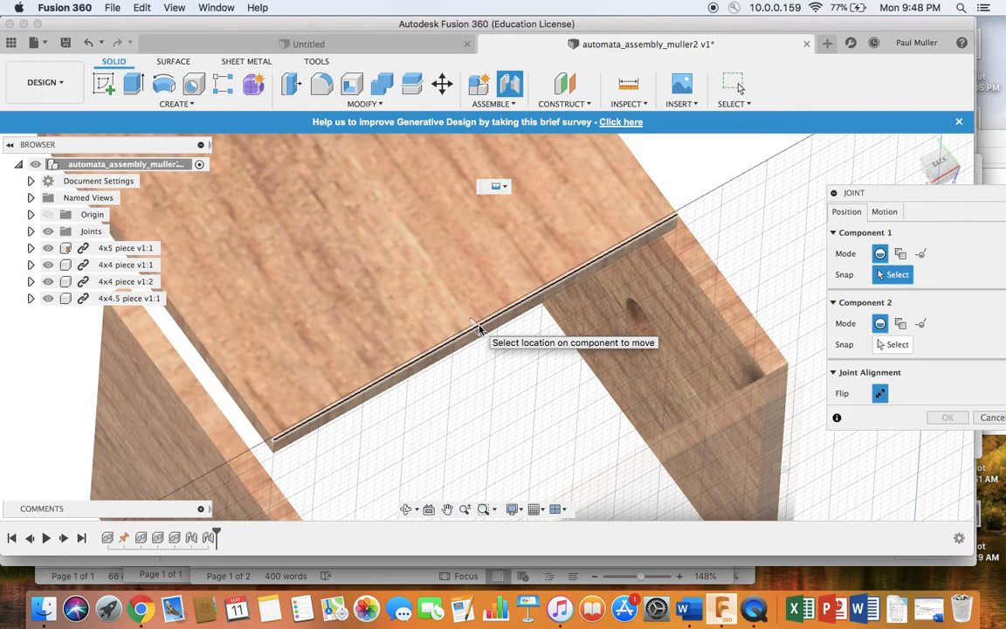
left_click(479, 328)
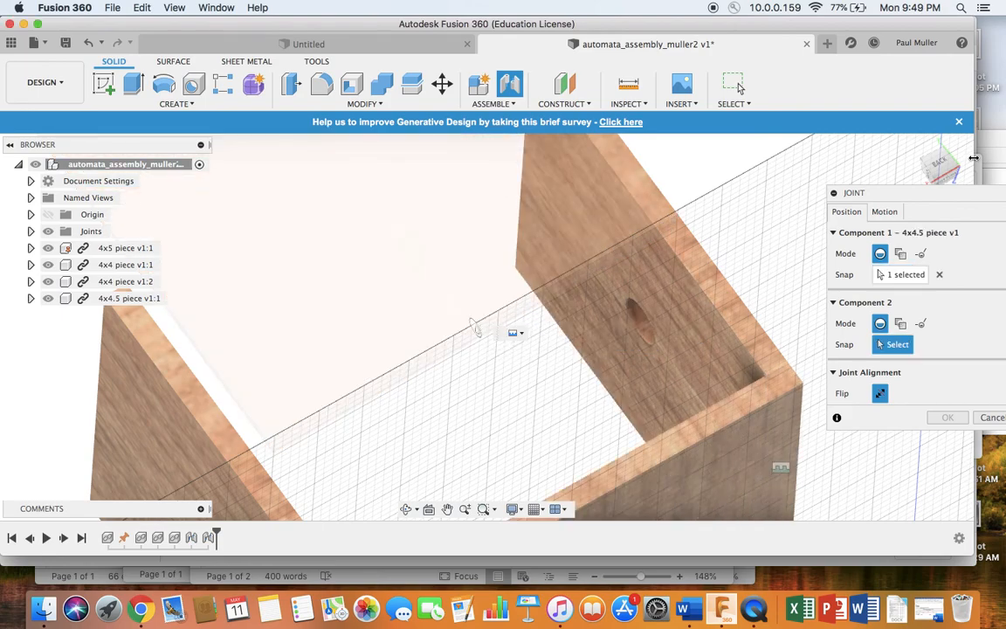
- Complete the third joint at the midpoint of the 4x5 base's upper back edge, with a -90 degree angle and zero offsets
mouse_move(932, 154)
middle_mouse_down("shift")
mouse_move(938, 166)
mouse_move(896, 185)
middle_mouse_up("shift")
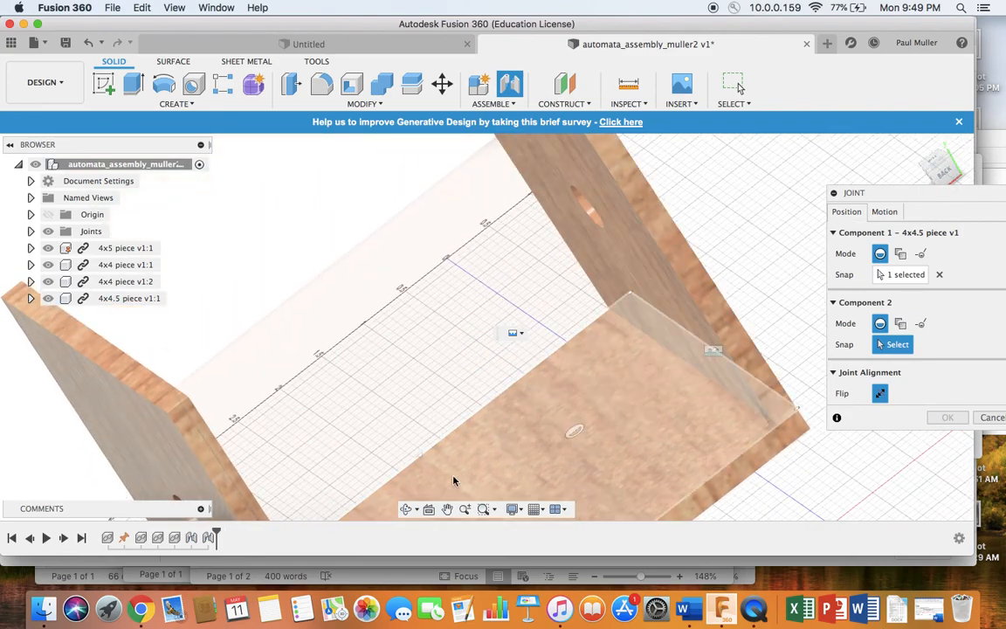
left_click(448, 509)
left_click_drag(489, 449, 503, 255)
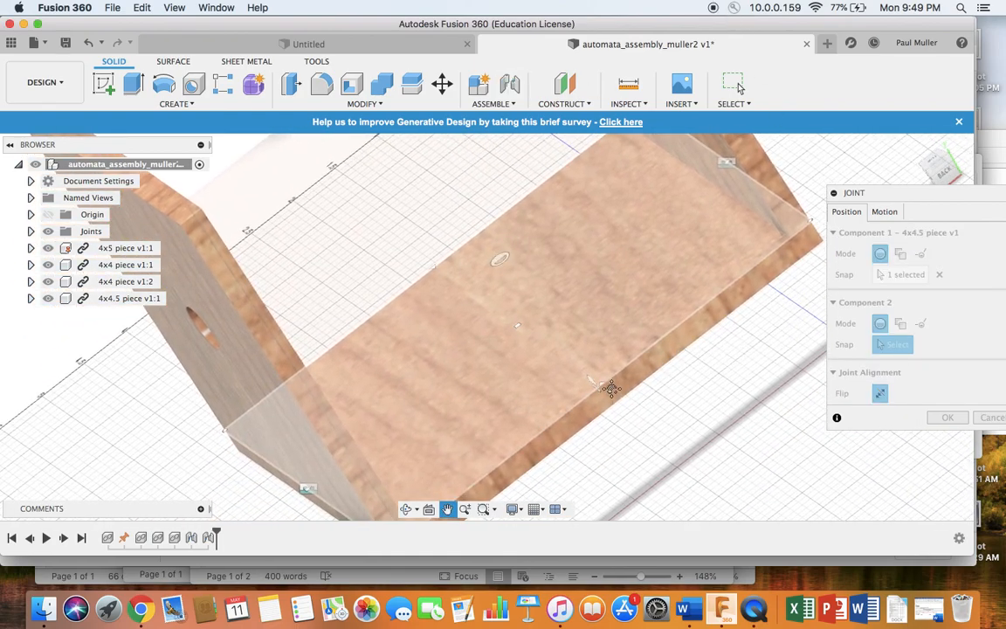
key("Escape")
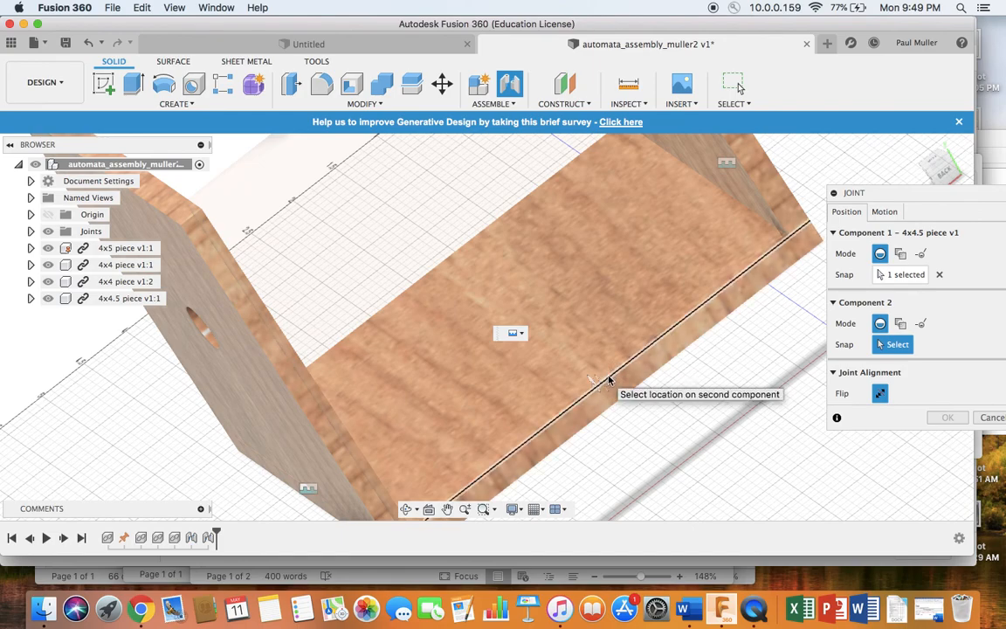
left_click(932, 174)
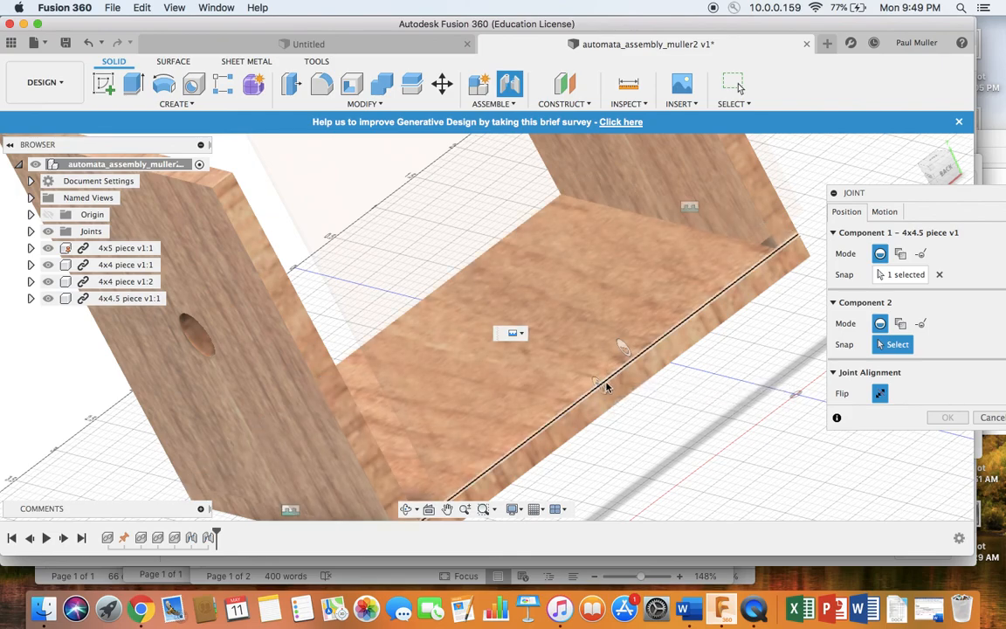
left_click(607, 387)
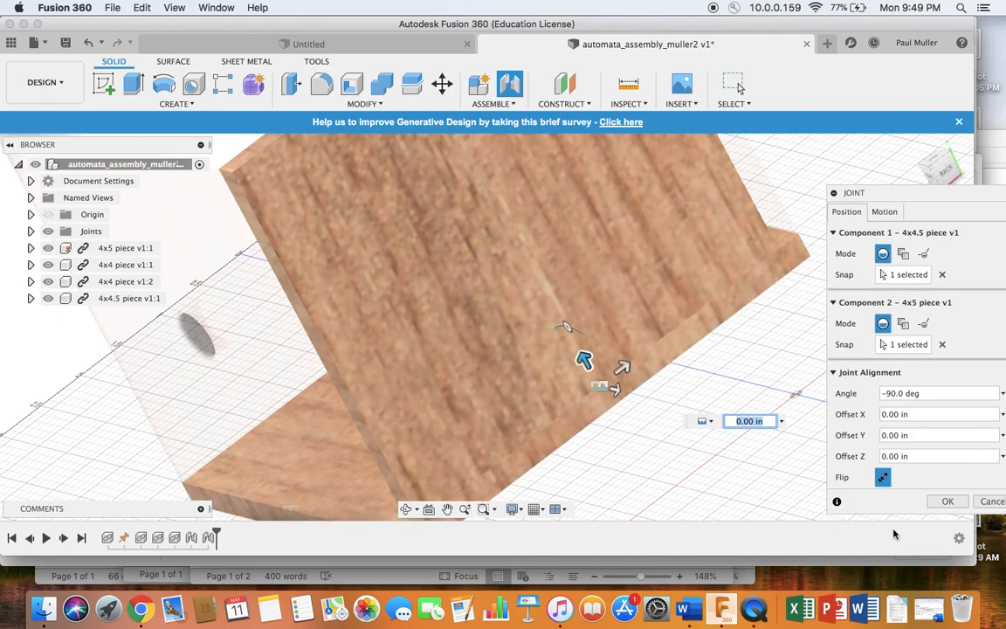
left_click(947, 502)
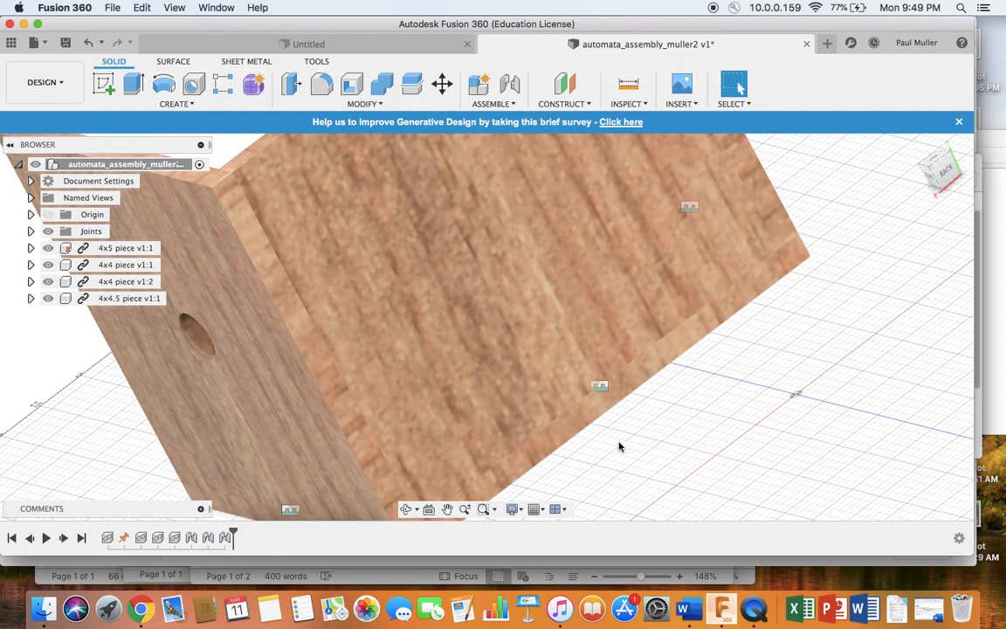
scroll(620, 446, "down", 5)
left_click(917, 147)
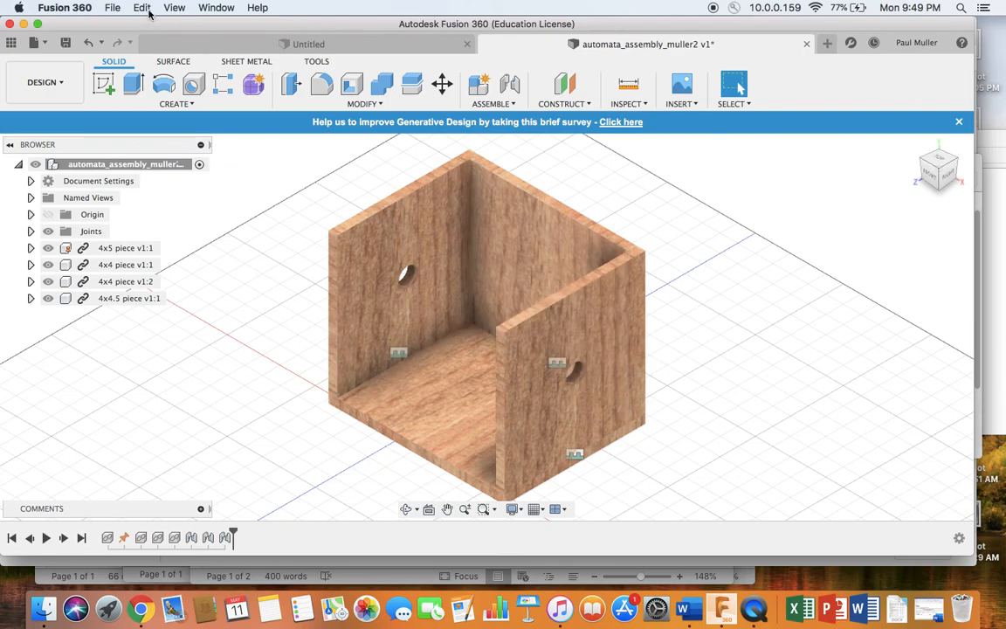
- Insert the 4x5 piece_Top into the design and move it -2.812 in X, -0.305 in Y and 3.116 in Z, in front of the box
left_click(10, 42)
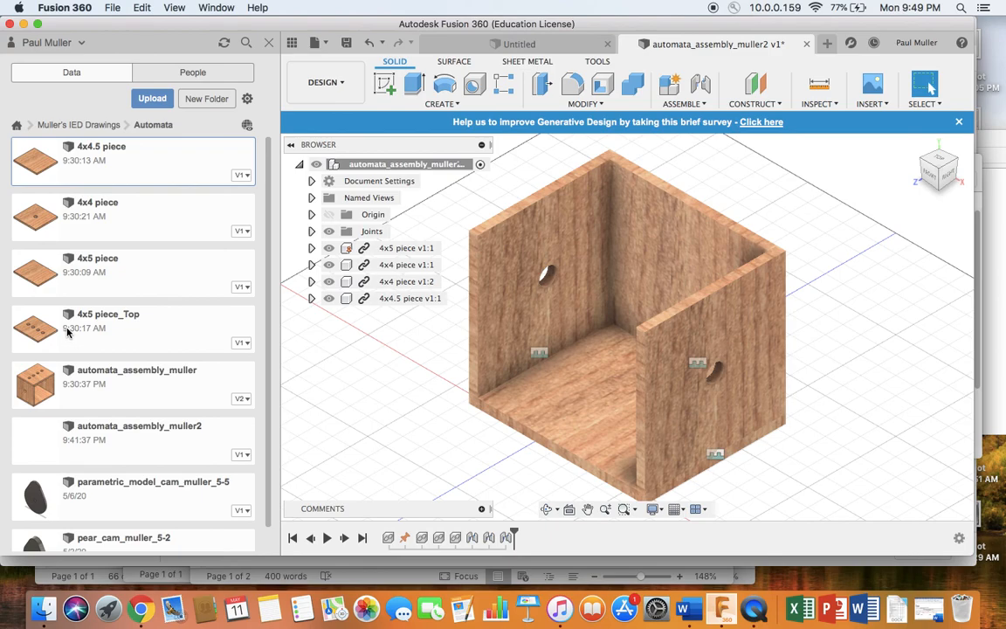
left_click(45, 334)
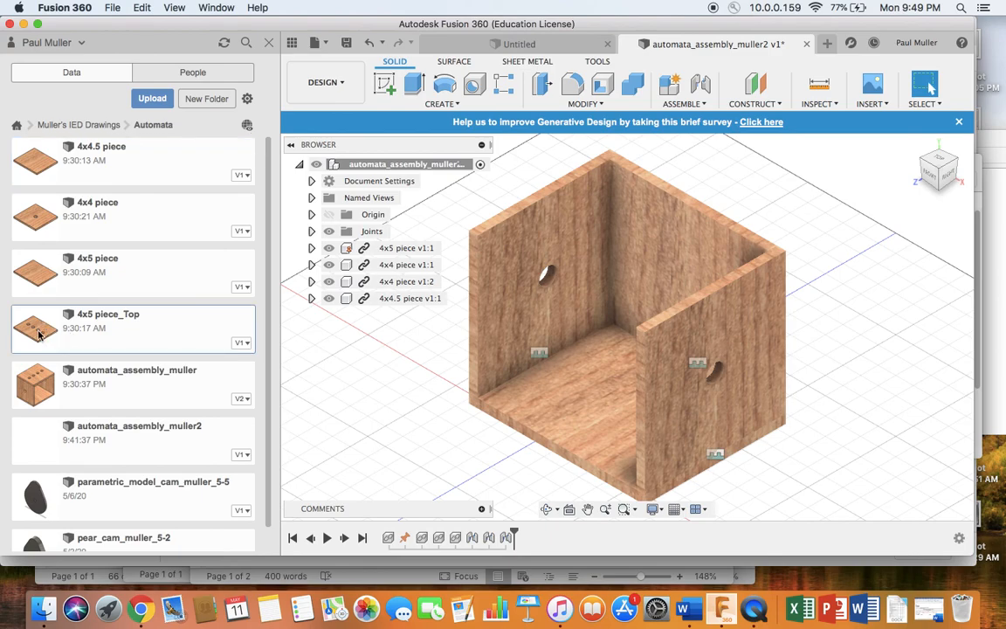
right_click(38, 334)
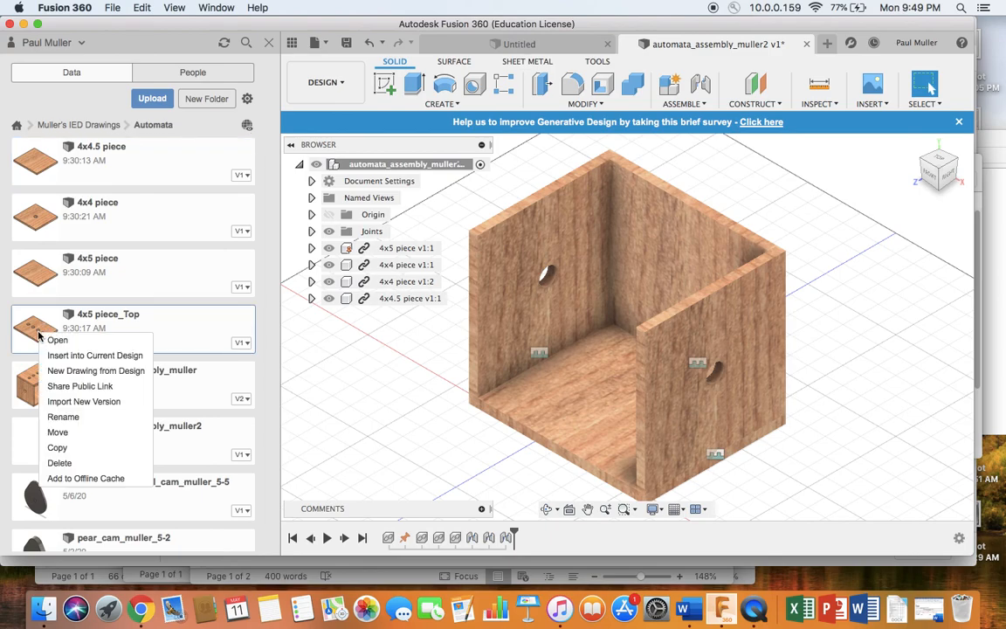
left_click(125, 356)
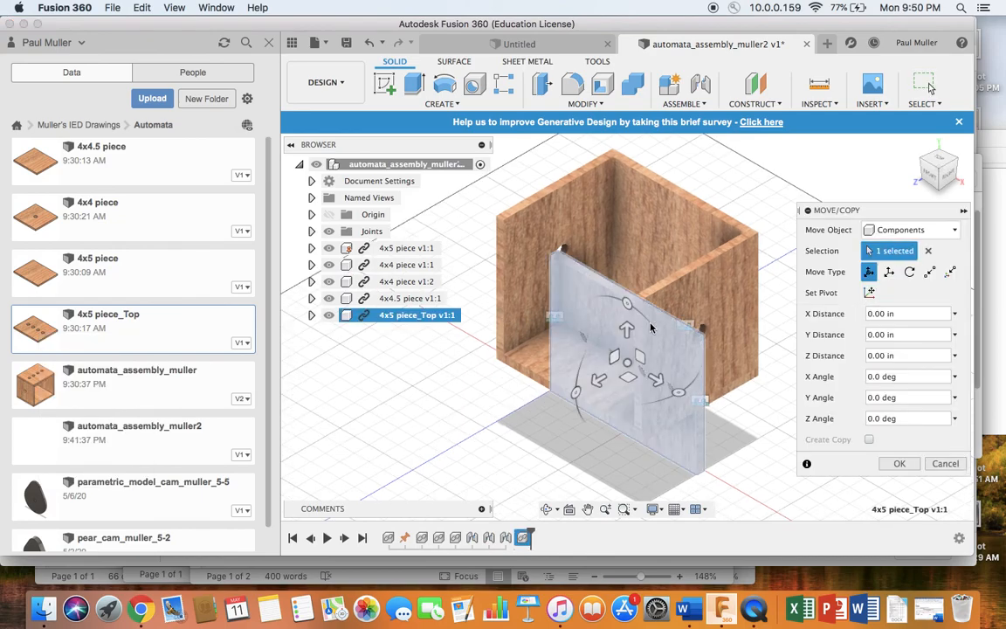
left_click_drag(635, 375, 452, 380)
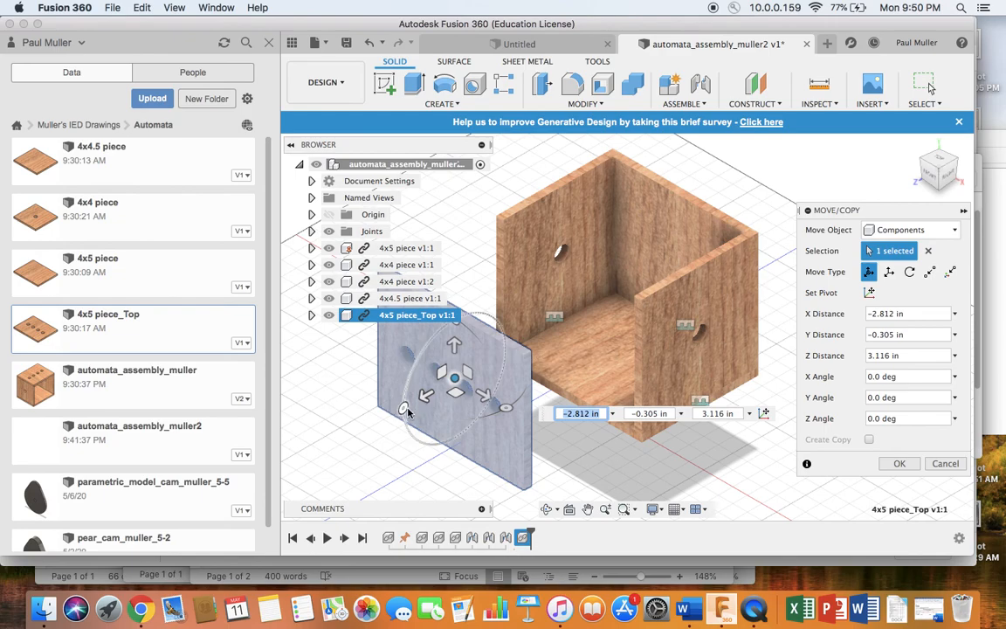
- Rotate the inserted 4x5 piece_Top -90 degrees about the X axis so it lies flat
left_click_drag(402, 406, 410, 358)
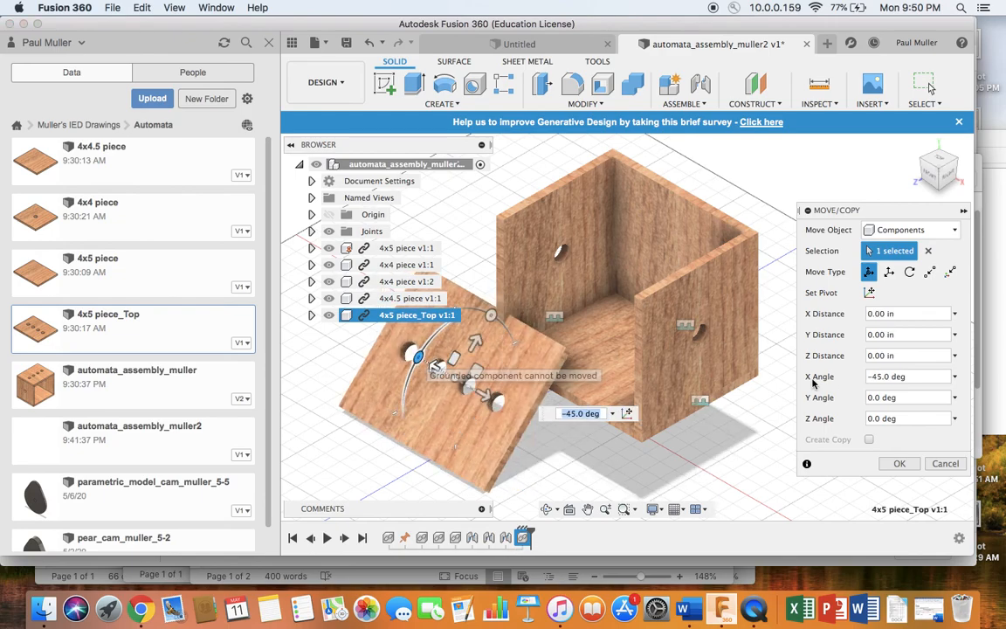
left_click(877, 375)
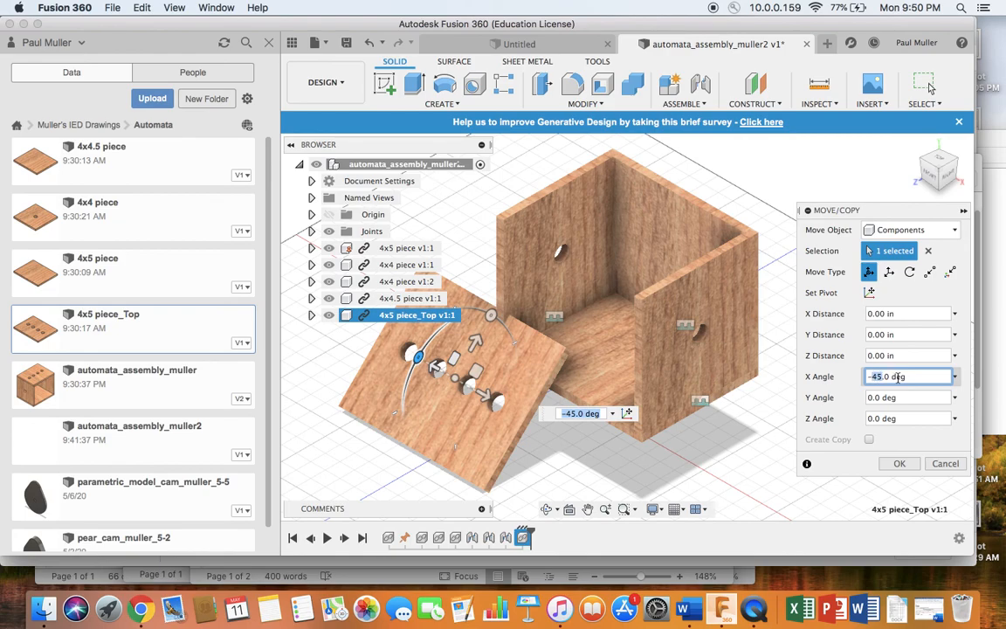
type("-90")
key("Return")
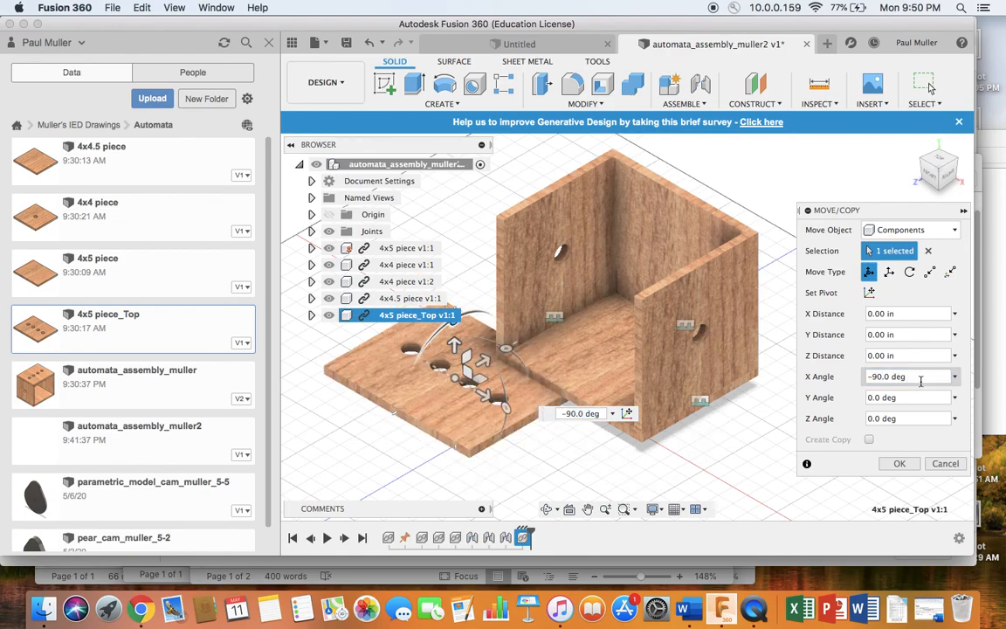
left_click(897, 463)
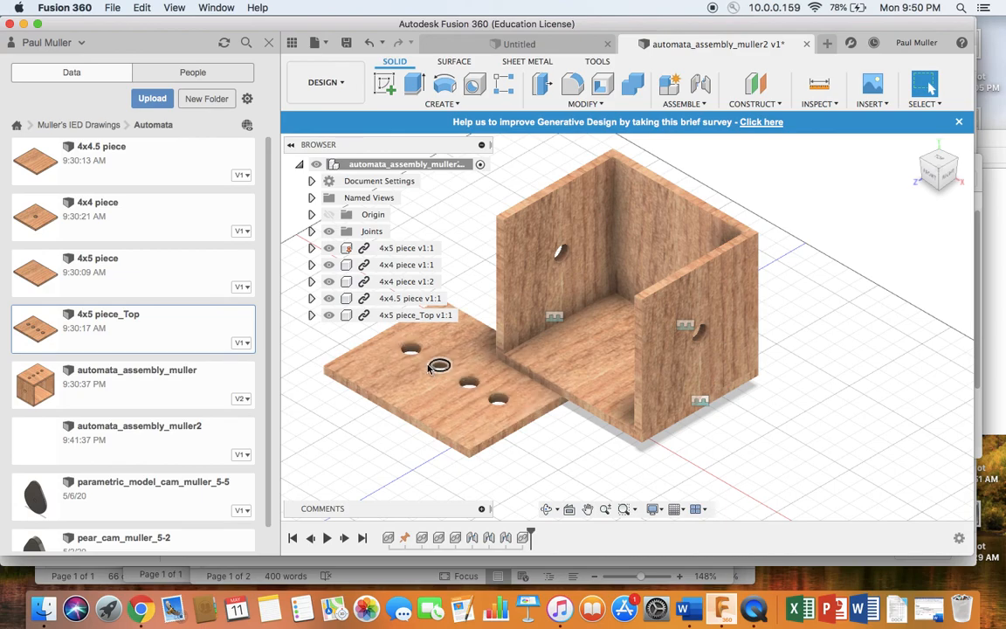
- Undo both the placement and the insertion of the 4x5 piece_Top
key("super+z")
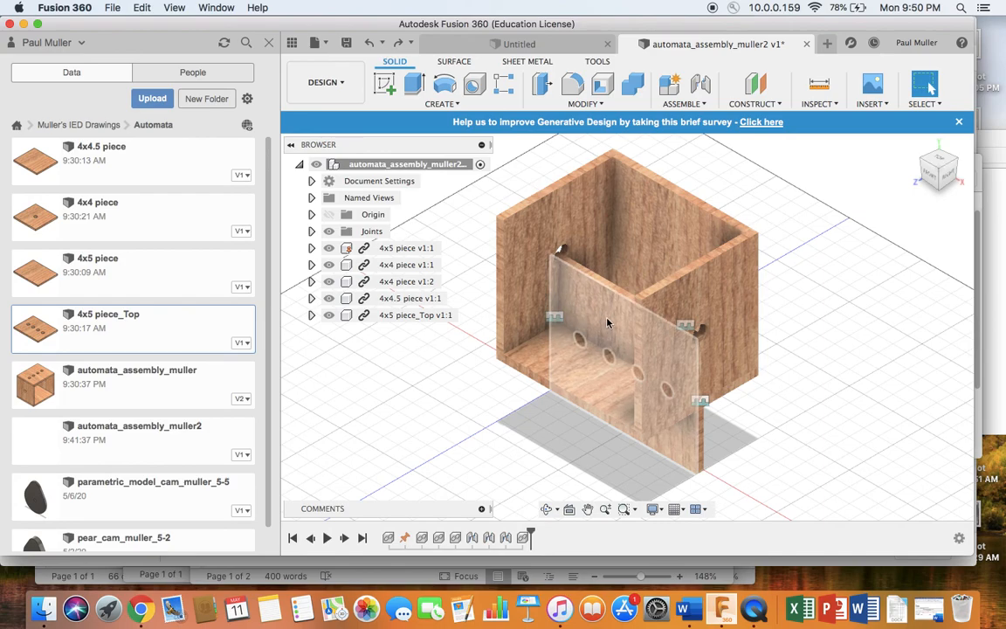
left_click(606, 323)
right_click(609, 323)
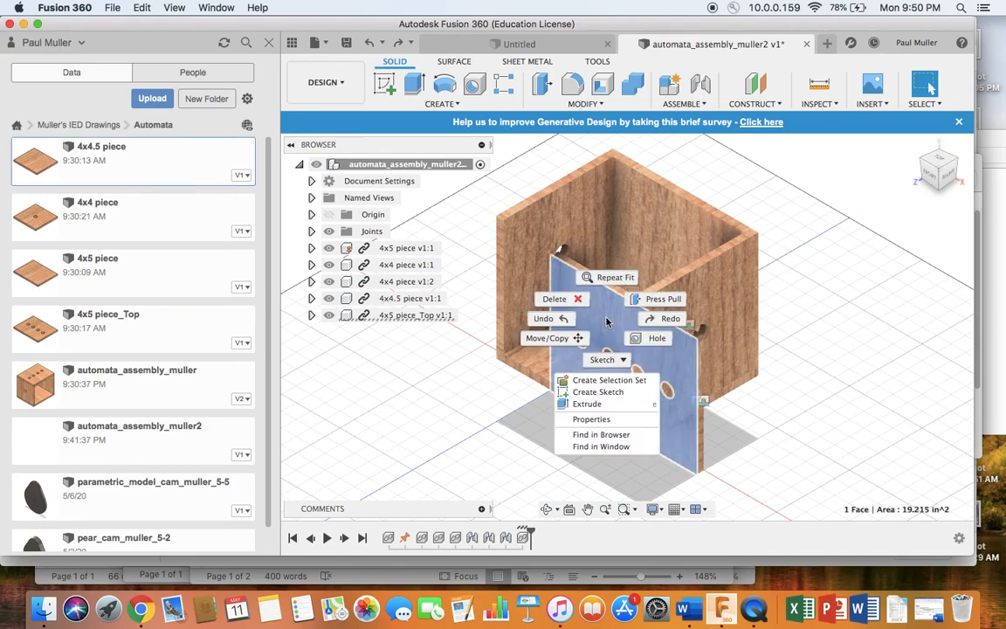
left_click(551, 339)
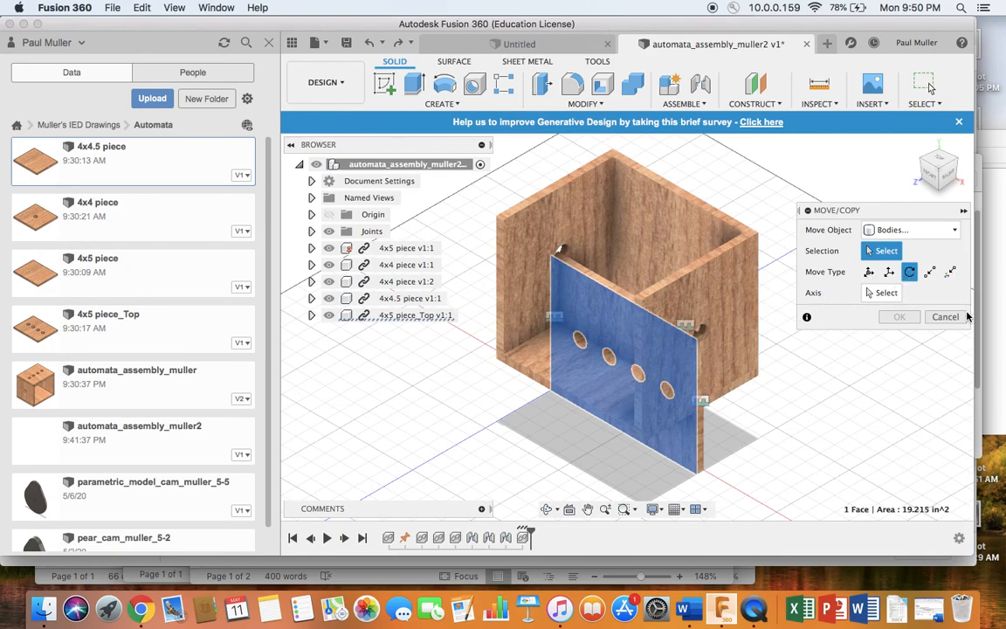
left_click(942, 317)
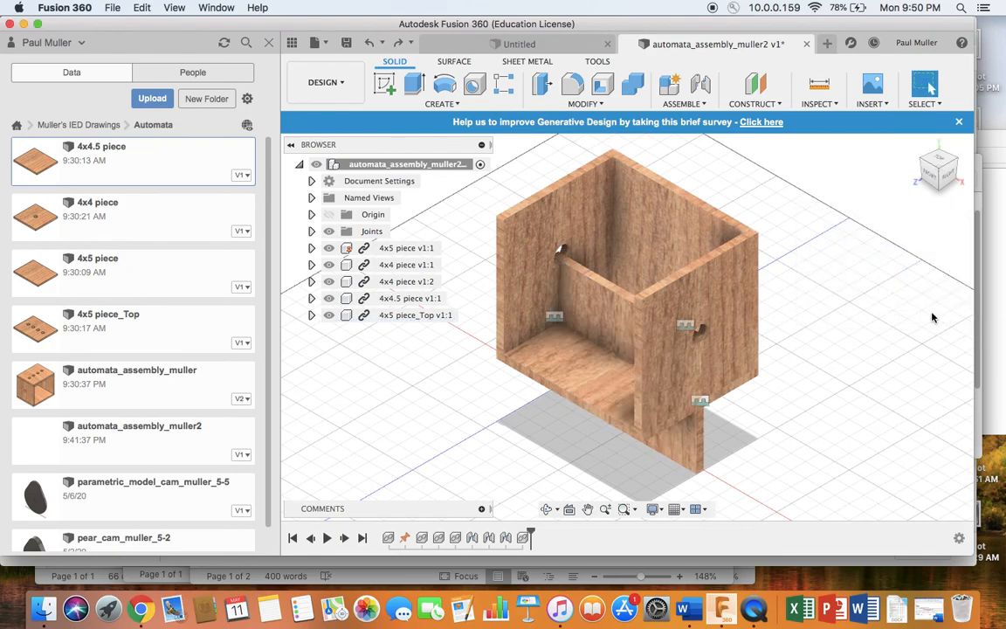
key("super+z")
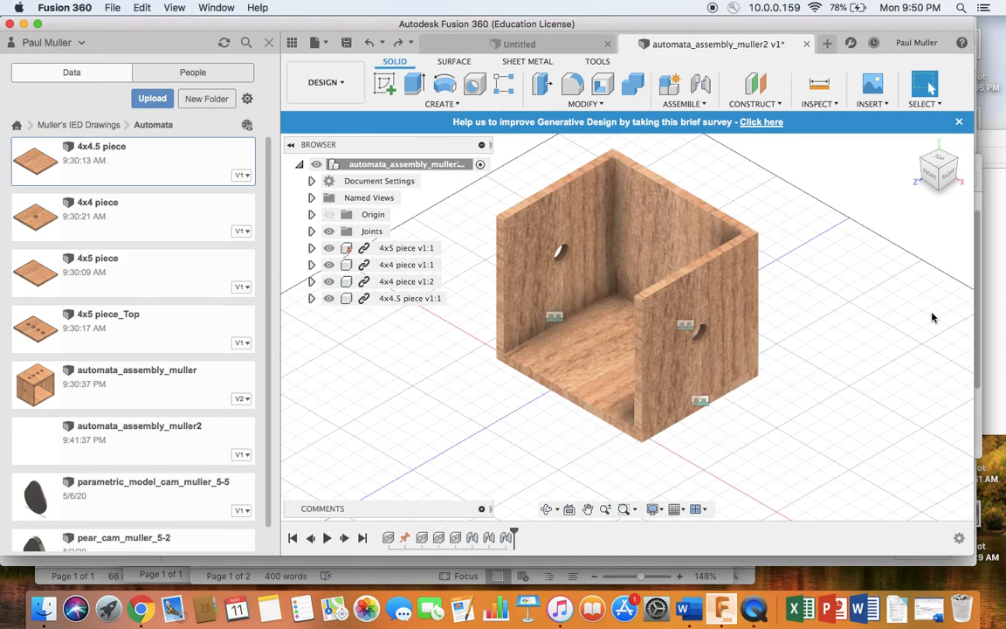
- Reinsert the 4x5 piece_Top beside the box, moved -3.943 in X, 0.637 in Y and 3.305 in Z, and hide the project files
right_click(33, 330)
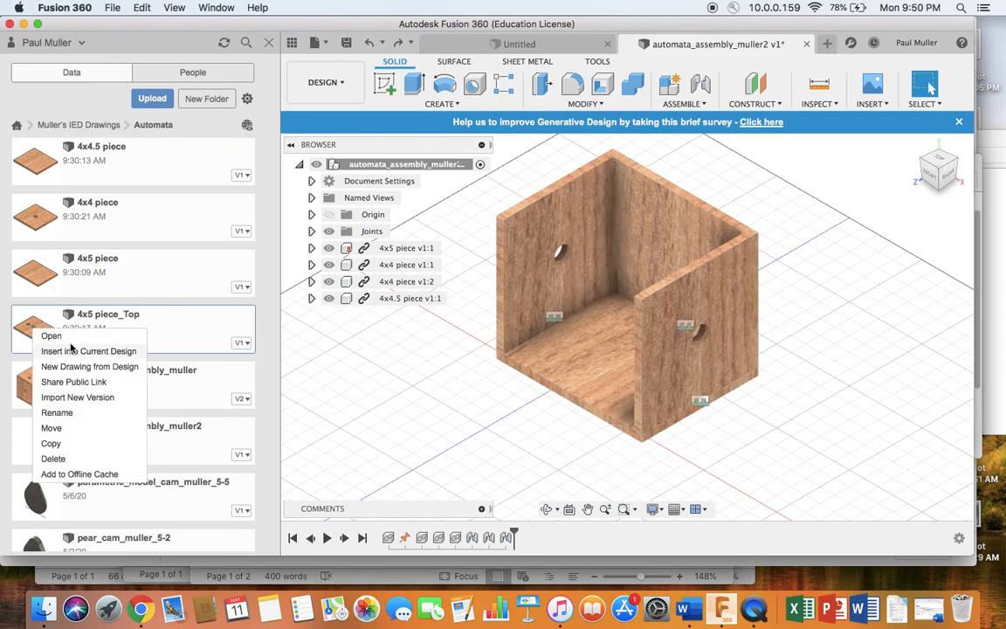
left_click(70, 351)
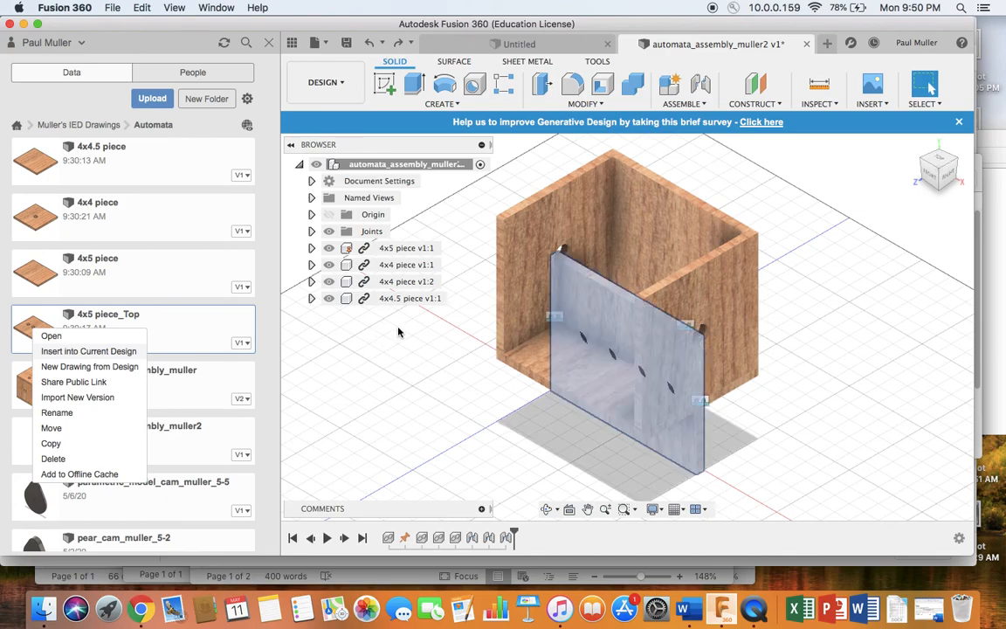
left_click_drag(618, 360, 411, 336)
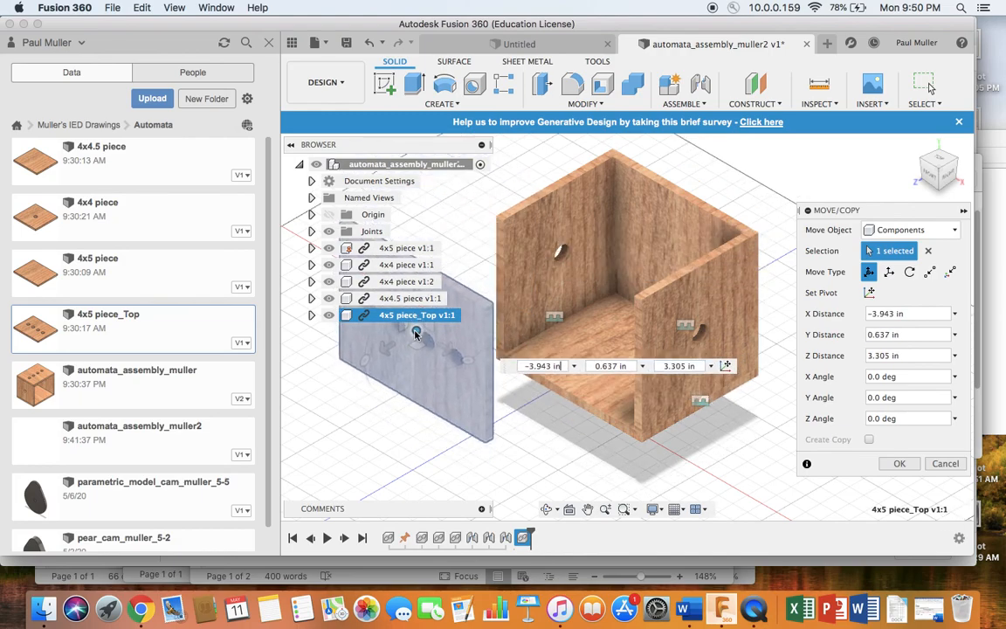
left_click(292, 42)
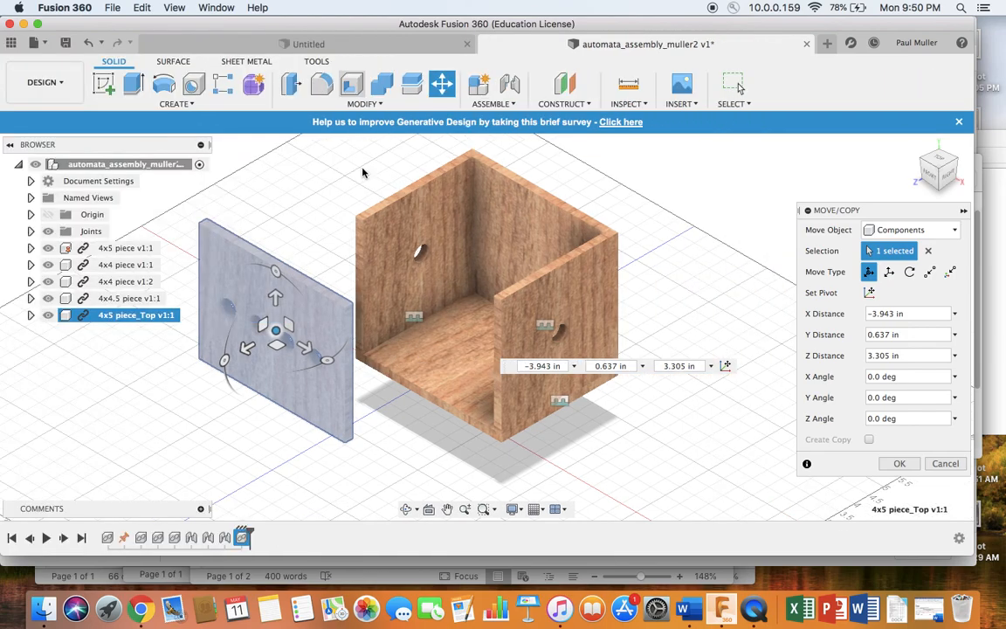
- Rotate the reinserted 4x5 piece_Top -90 degrees about the X axis and accept its placement
left_click_drag(224, 359, 236, 316)
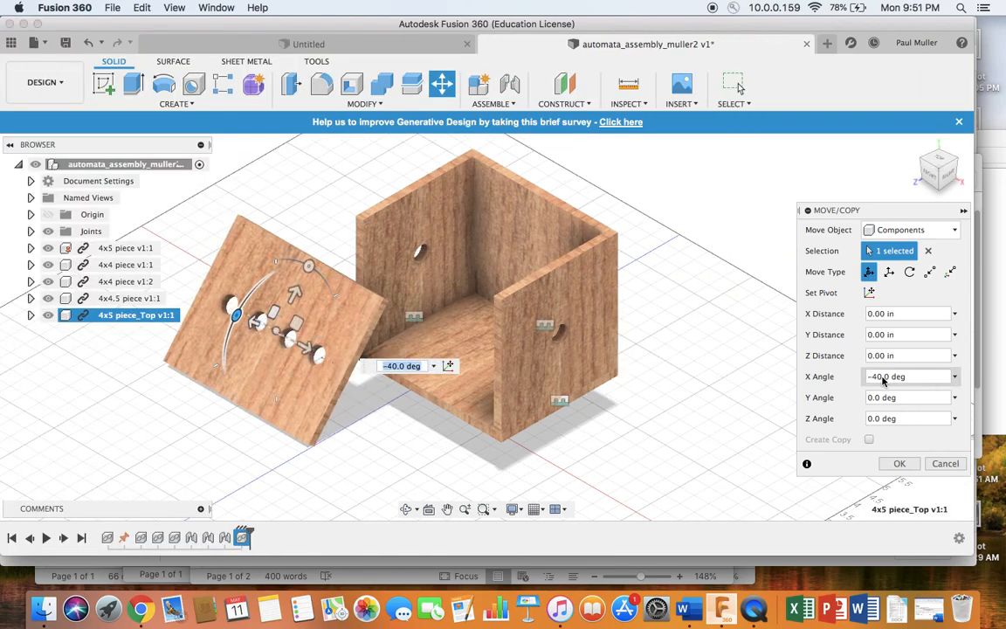
left_click_drag(878, 377, 872, 376)
type("9")
key("Return")
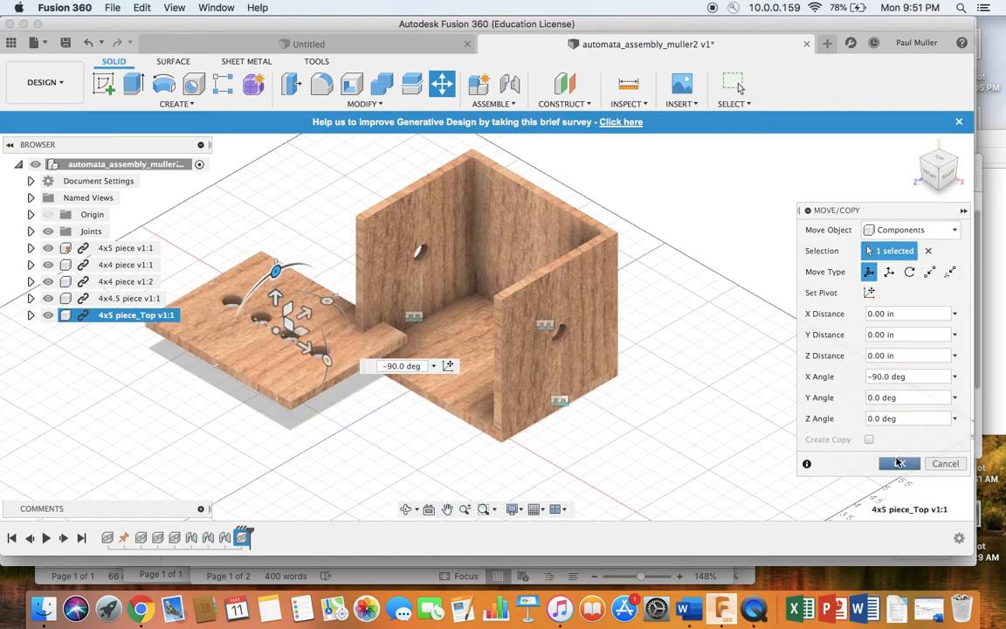
left_click(899, 464)
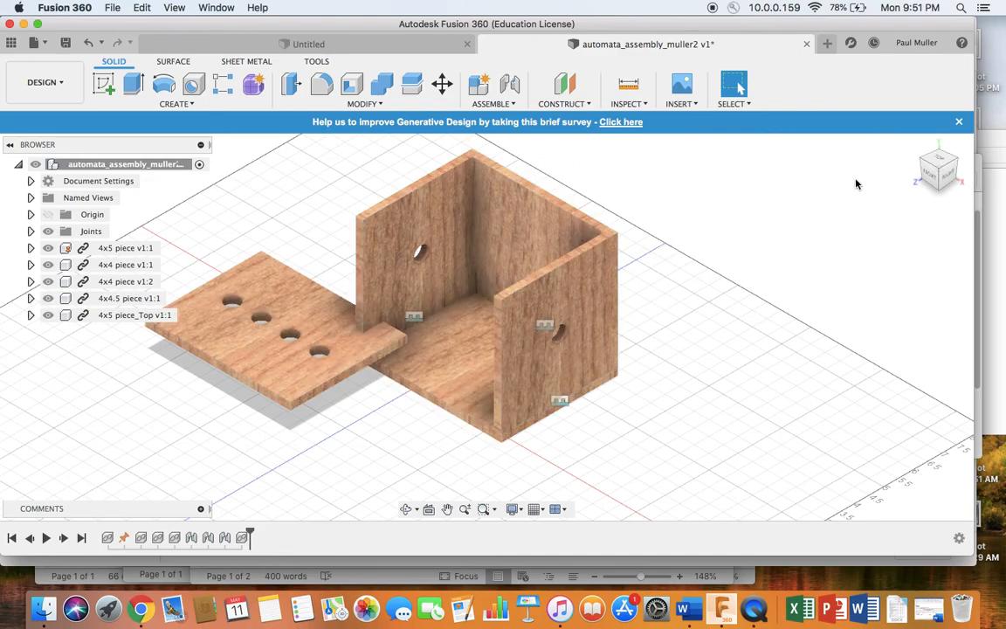
- Join the midpoint of the 4x5 piece_Top's lower short edge to the midpoint of the 4x4 side's upper outer edge, with zero angle and offsets
scroll(524, 279, "up", 6)
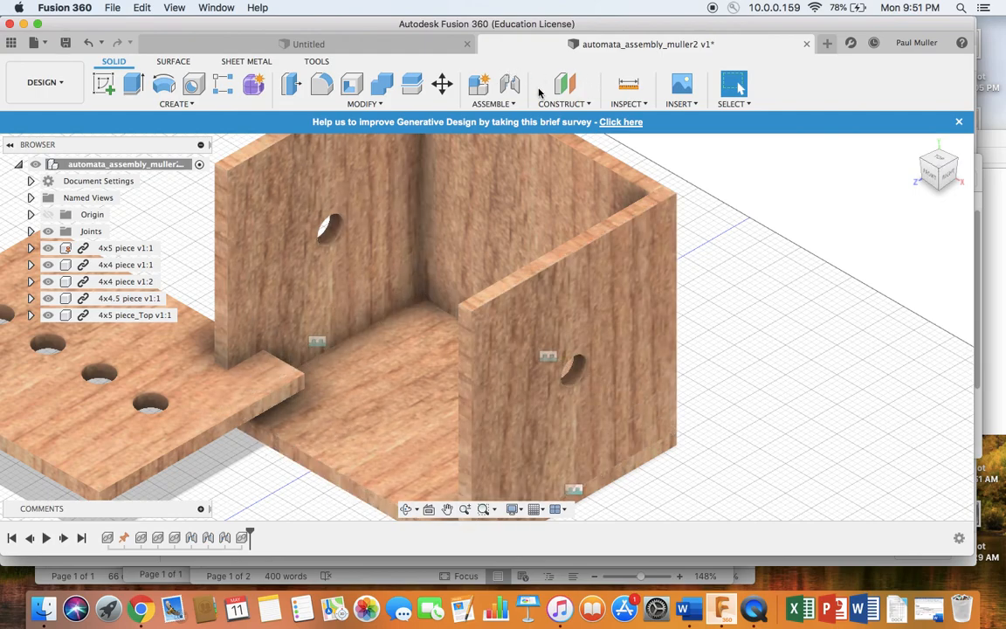
left_click(510, 85)
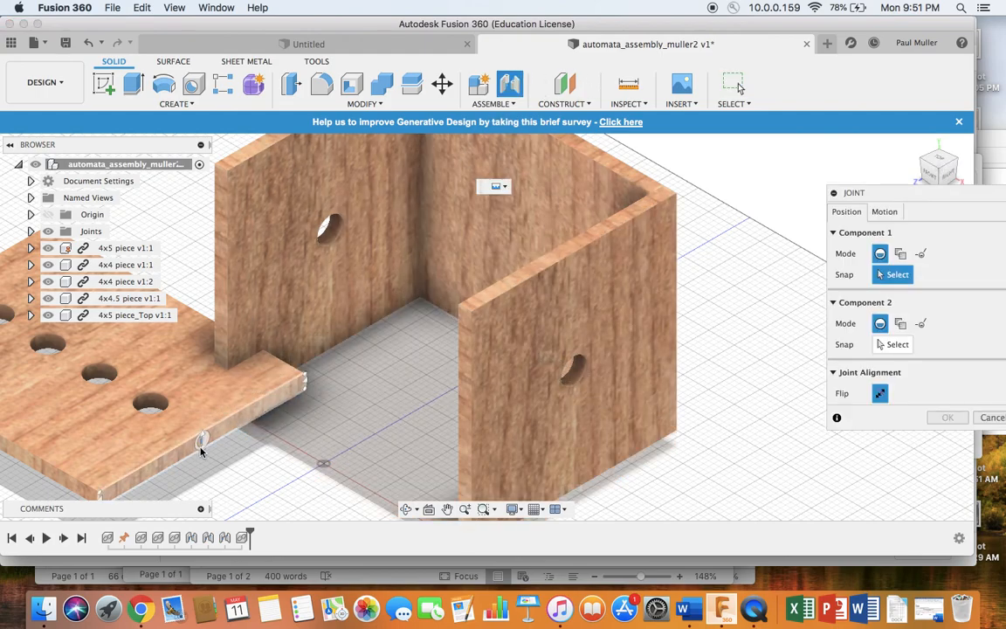
scroll(204, 450, "down", 3)
scroll(204, 448, "up", 3)
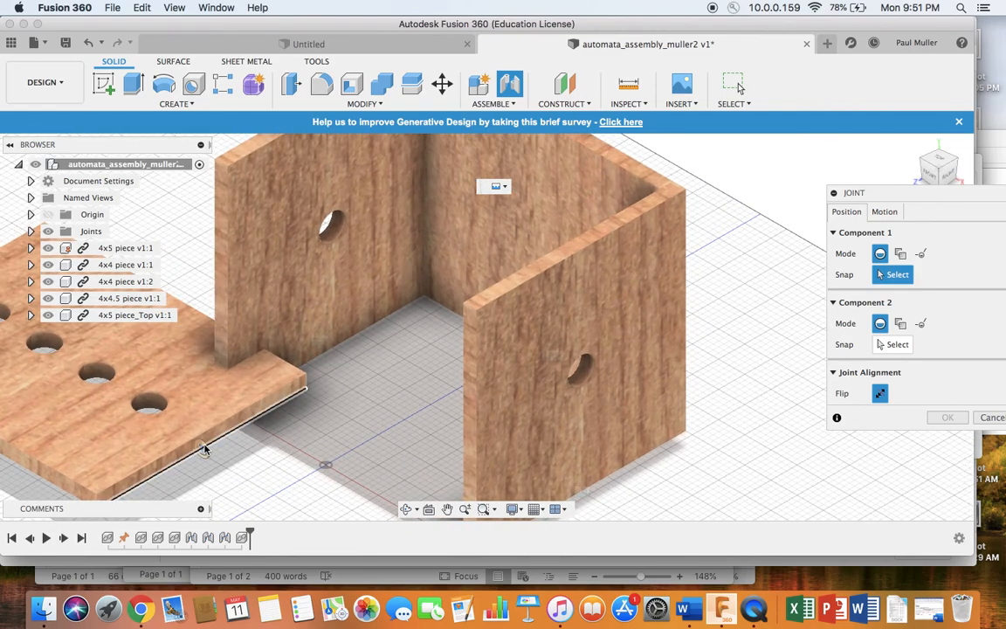
scroll(204, 450, "up", 3)
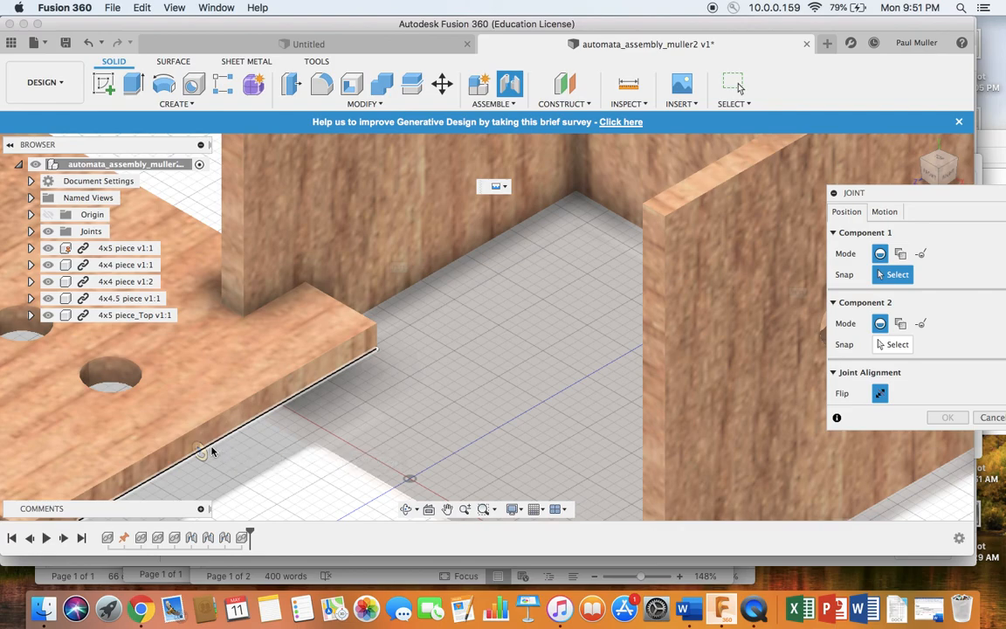
left_click(214, 448)
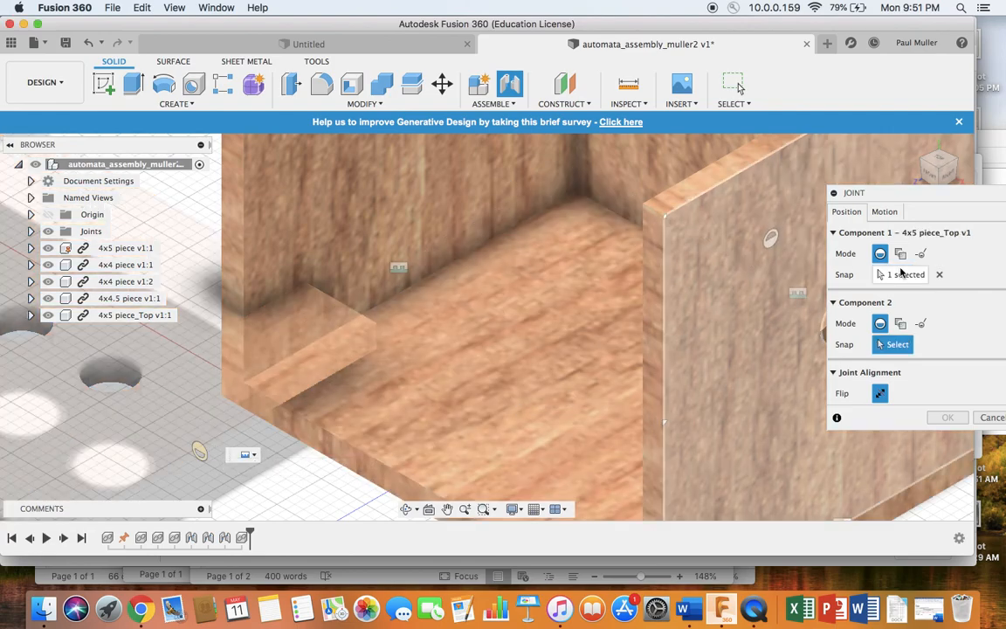
left_click(447, 509)
left_click_drag(676, 247, 379, 417)
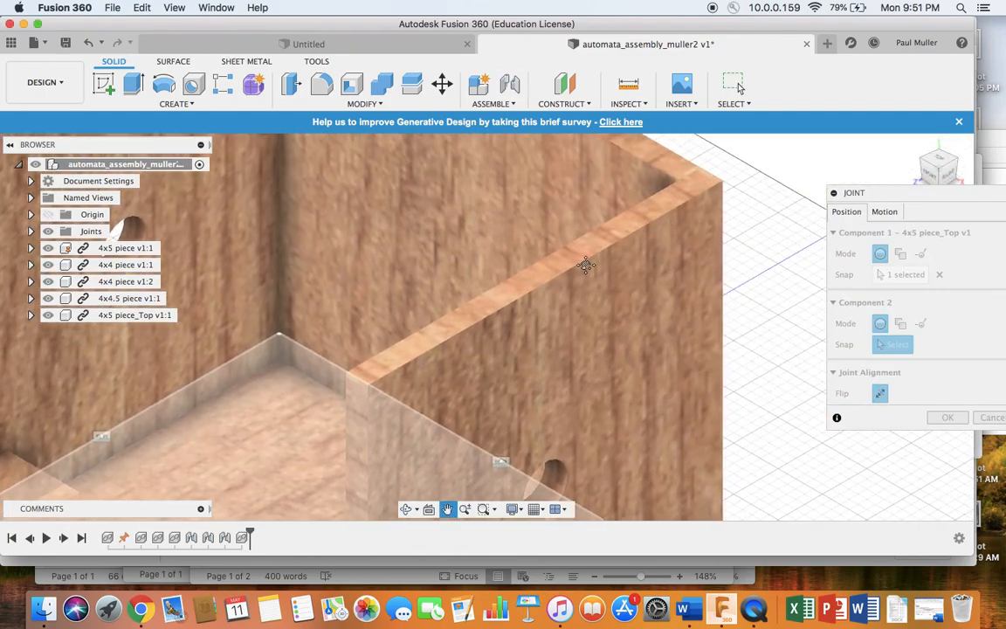
key("Escape")
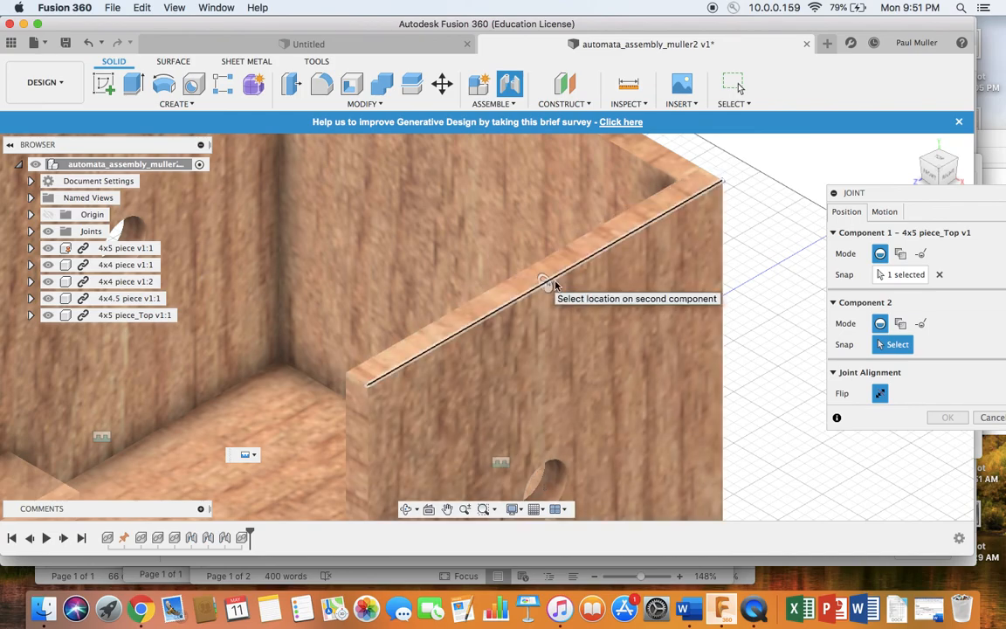
left_click(549, 285)
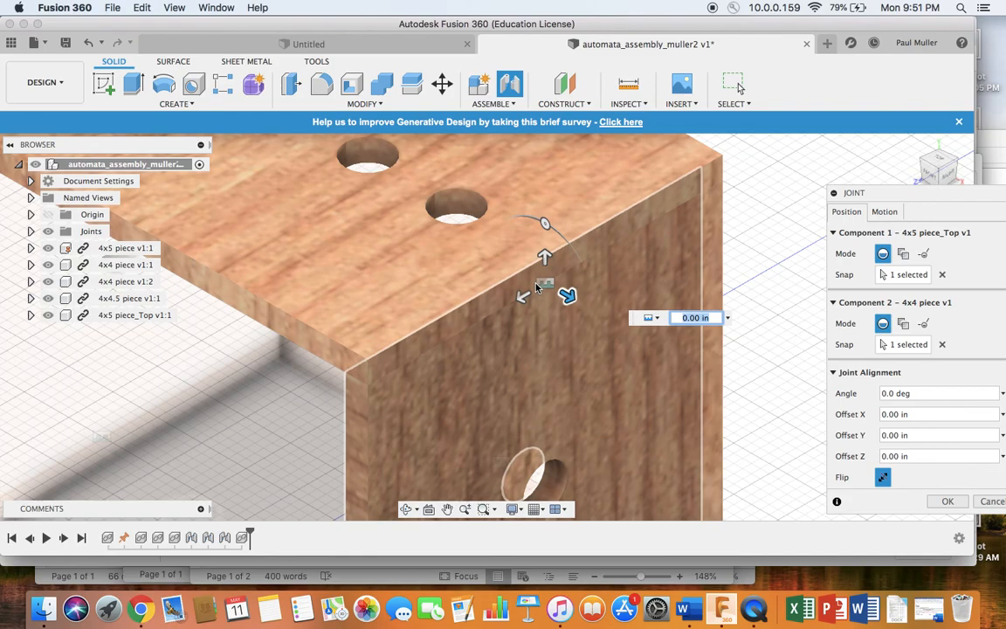
left_click(948, 502)
scroll(514, 377, "down", 5)
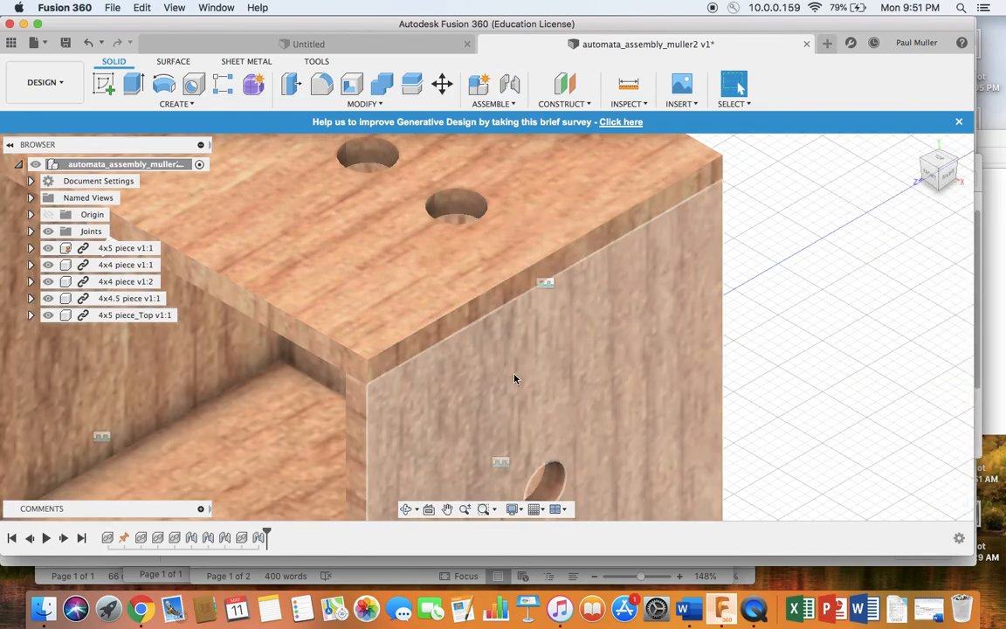
scroll(510, 379, "down", 1)
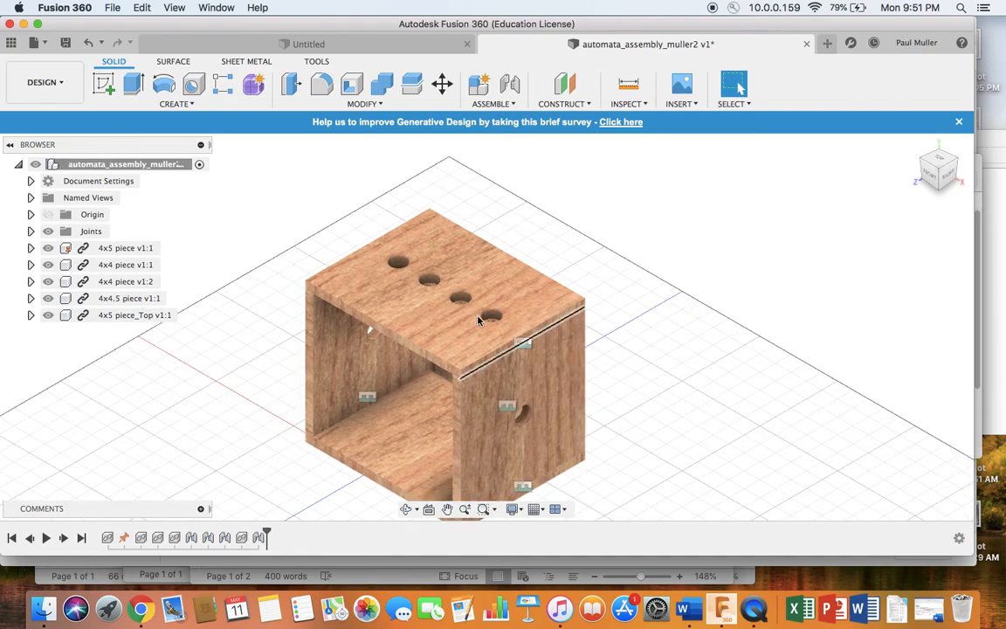
left_click(447, 509)
left_click_drag(413, 372, 480, 306)
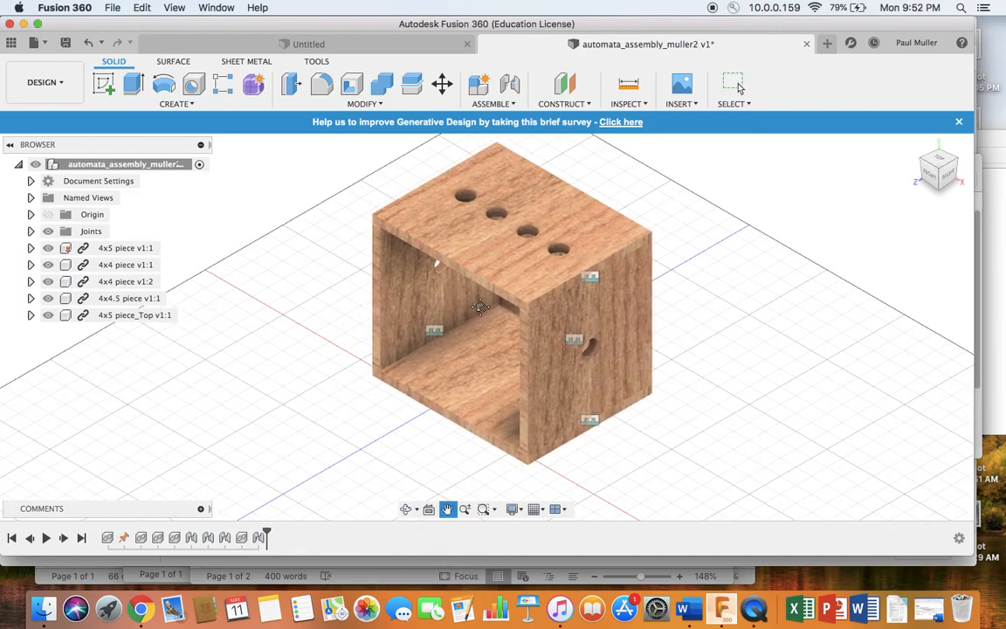